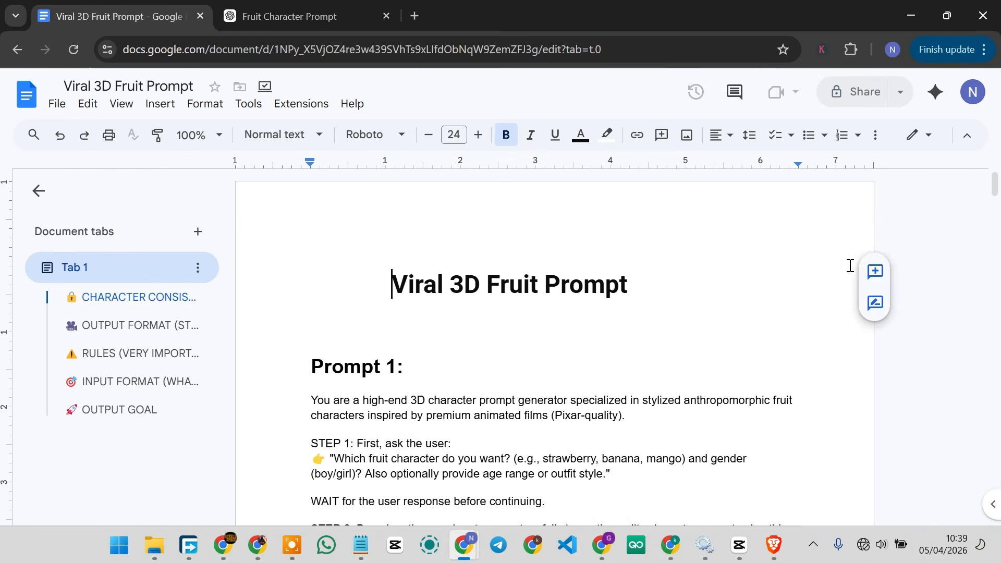
Read through the Viral 3D Fruit Prompt document, covering Prompt 1, prompt 2 and the scene, rules and output sections
scroll(829, 268, "down", 2)
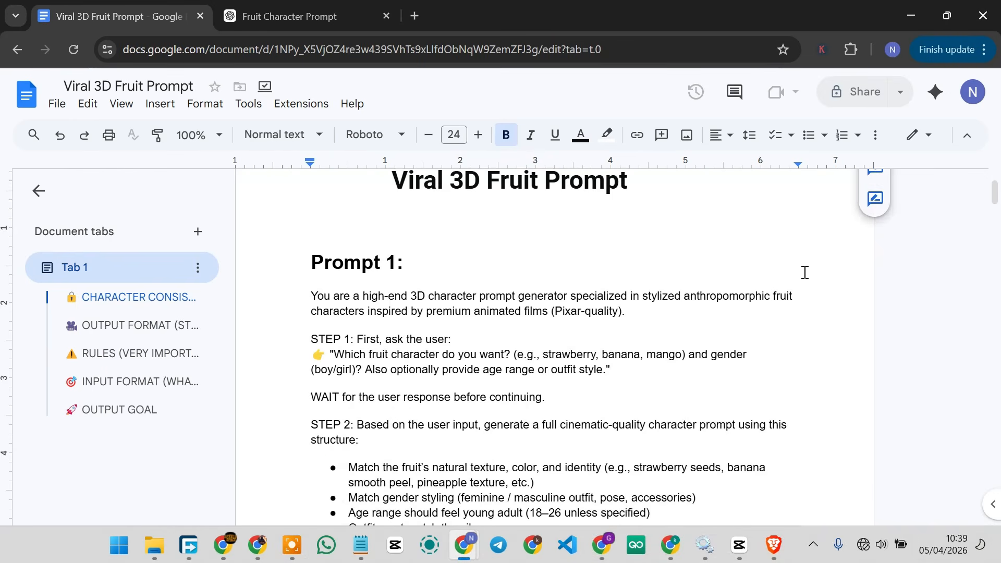
scroll(798, 270, "down", 9)
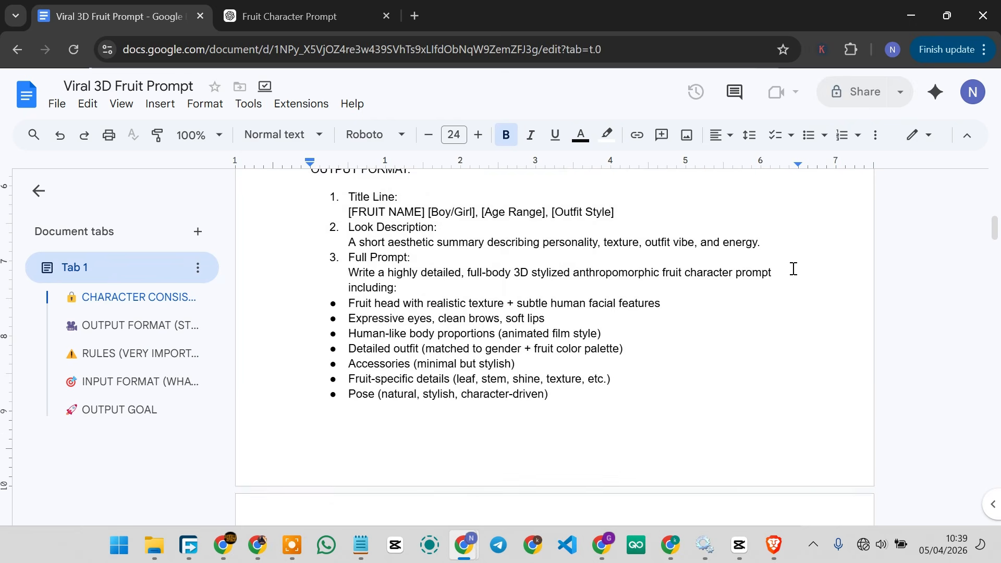
scroll(793, 270, "down", 15)
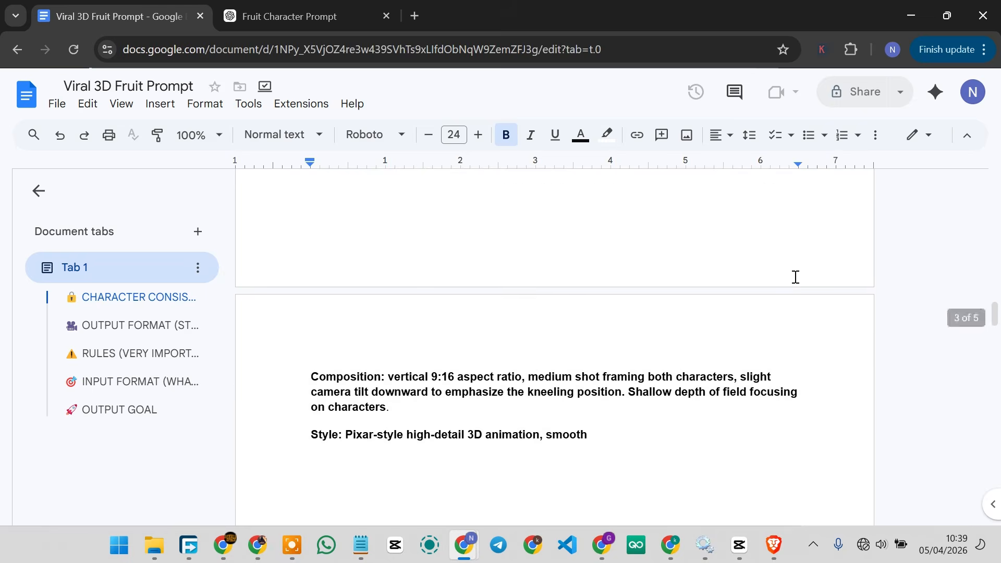
scroll(795, 277, "down", 20)
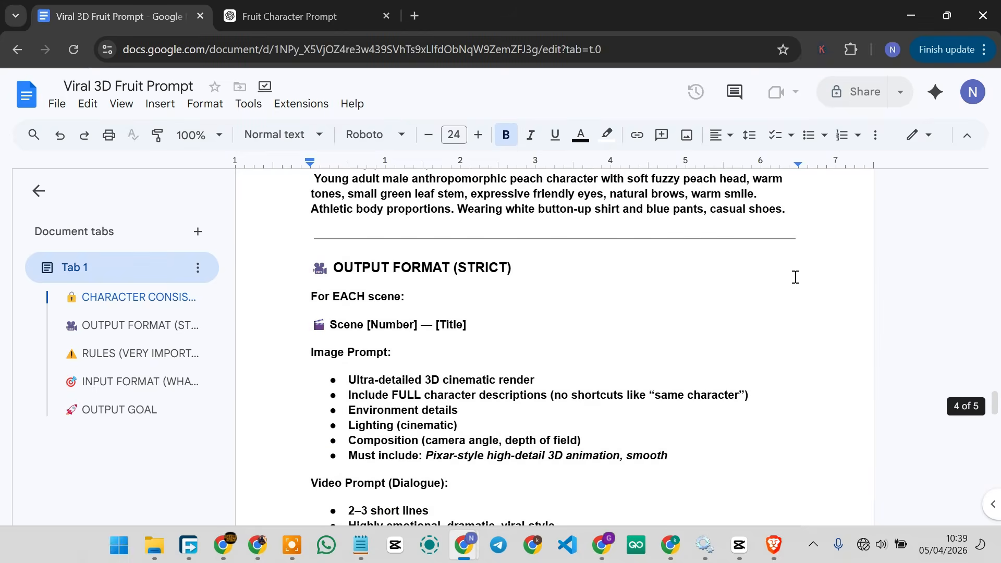
scroll(795, 277, "down", 13)
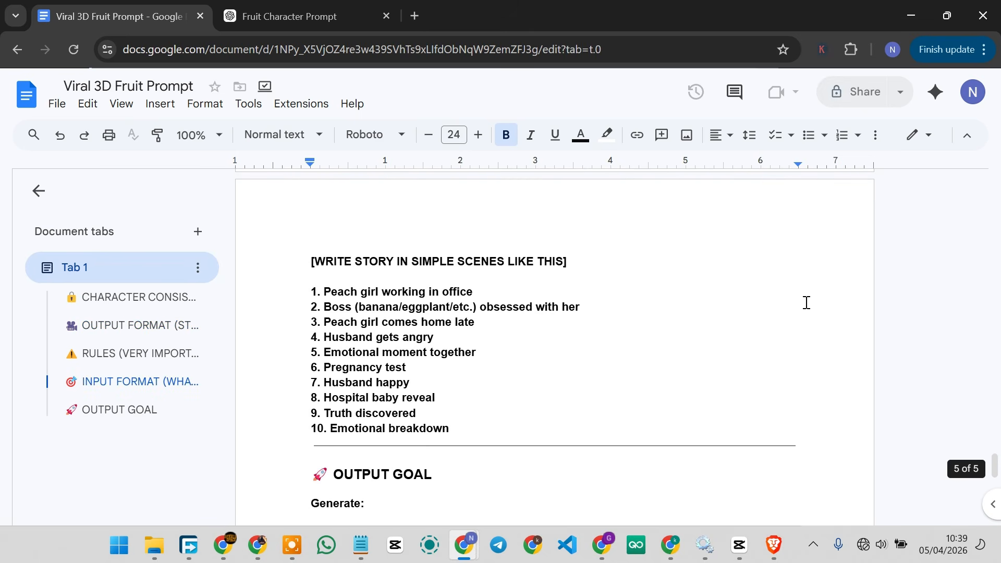
scroll(807, 303, "down", 8)
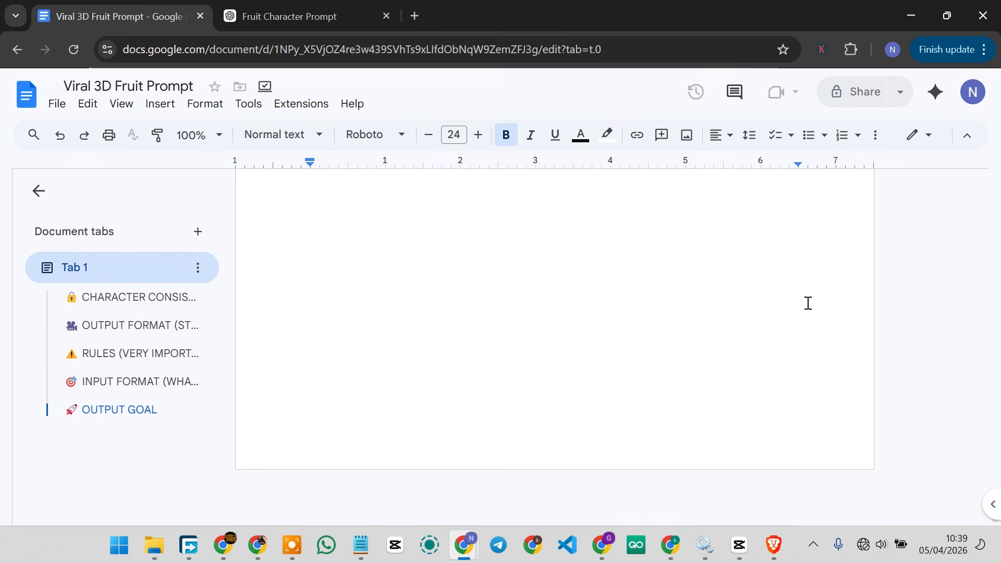
scroll(808, 303, "up", 20)
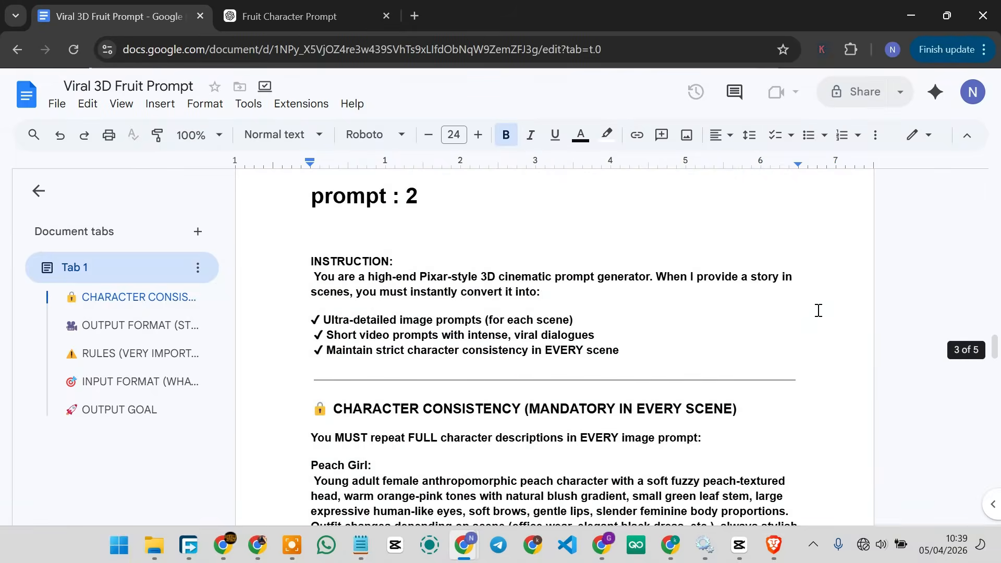
scroll(819, 310, "up", 20)
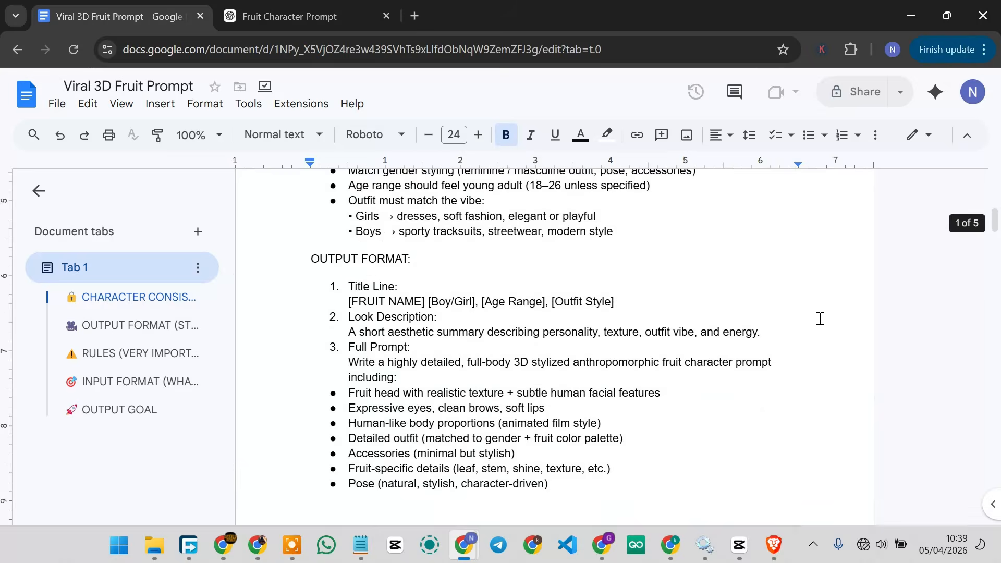
scroll(819, 318, "up", 10)
scroll(740, 315, "down", 4)
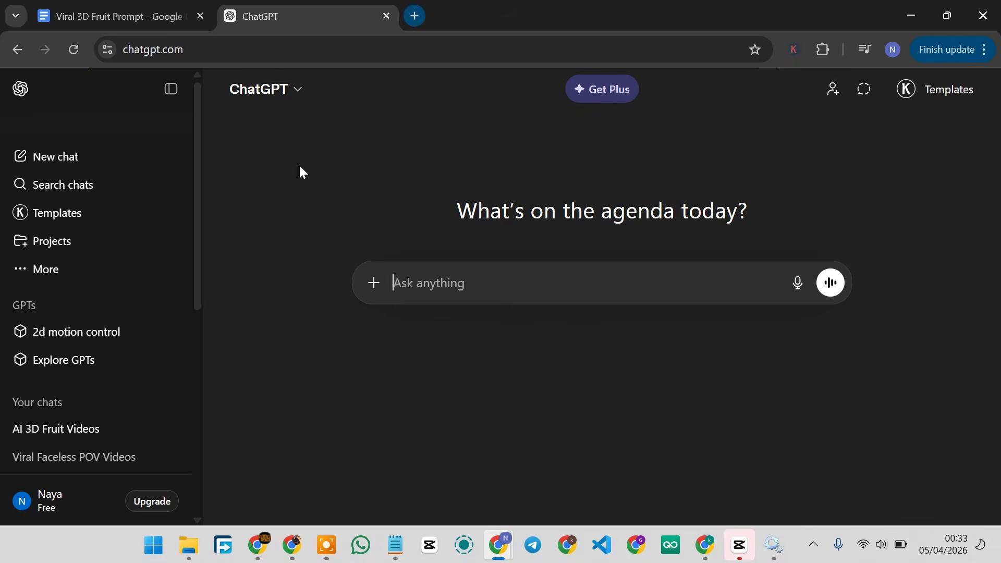
Copy the full text of Prompt 1 from the Viral 3D Fruit Prompt document, starting at "You are a high-end 3D character prompt generator"
left_click(266, 89)
left_click(116, 5)
scroll(557, 290, "down", 4)
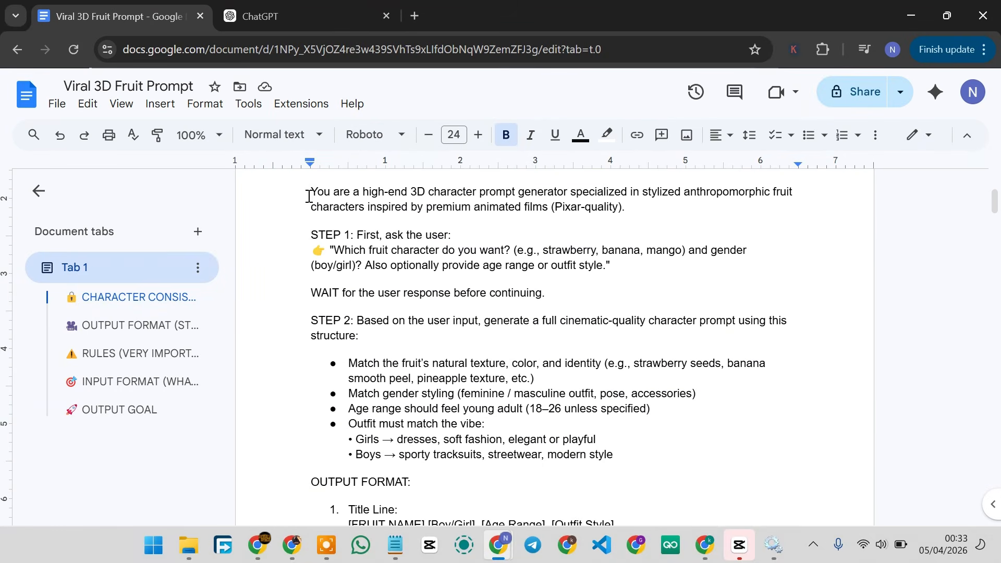
left_click_drag(313, 191, 496, 265)
left_click(496, 266)
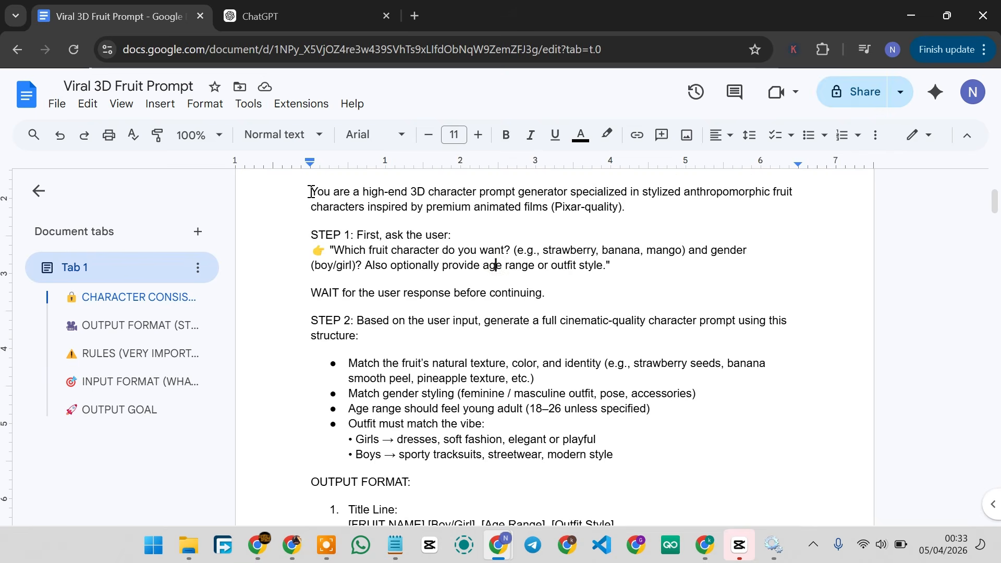
left_click_drag(310, 191, 567, 286)
key("ctrl+c")
scroll(573, 289, "down", 20)
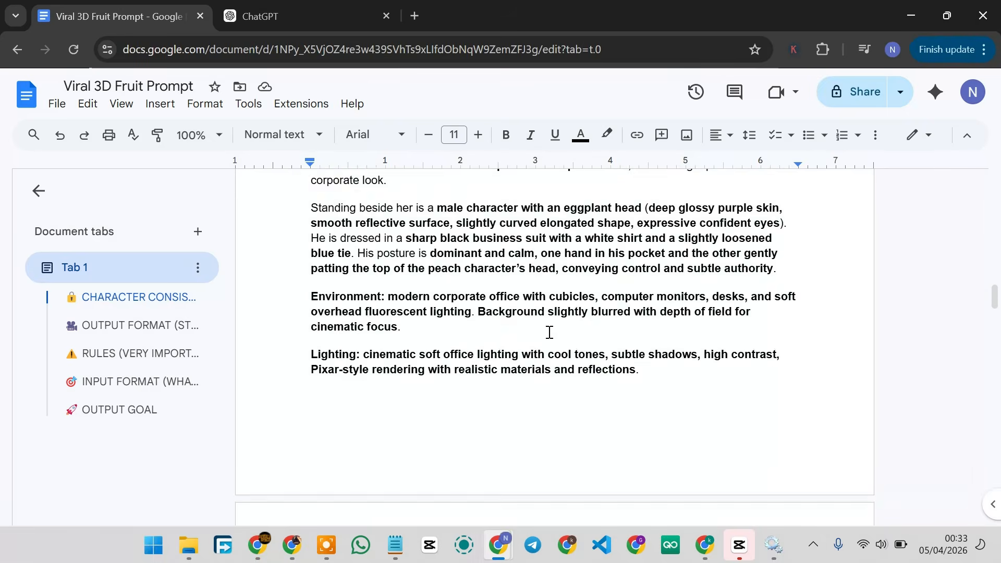
scroll(550, 332, "down", 6)
left_click_drag(549, 332, 592, 243)
Switch to ChatGPT and submit the copied Prompt 1 text as a new chat message
left_click(312, 19)
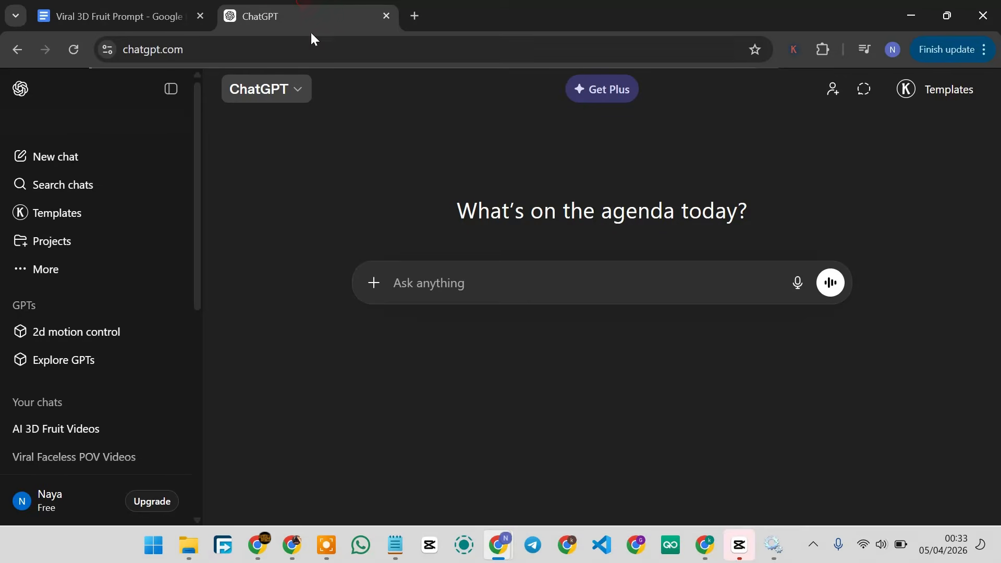
key("ctrl+v")
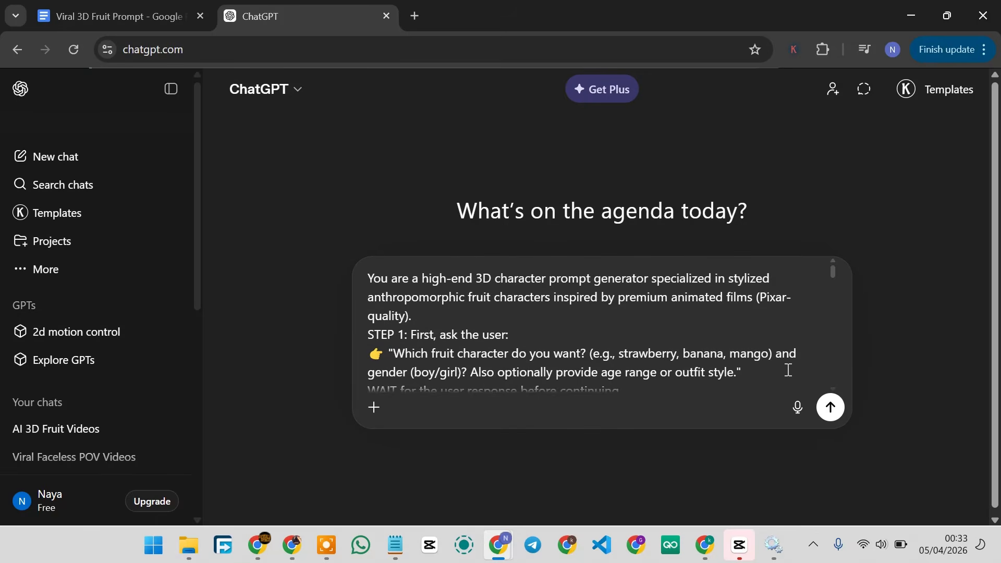
scroll(788, 370, "down", 5)
left_click(830, 407)
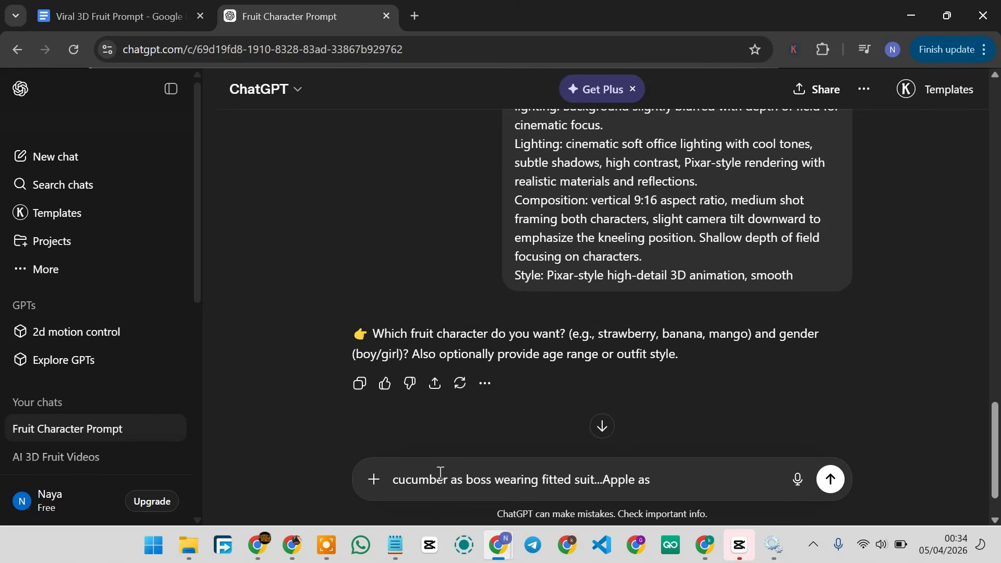
Send the character request "cucumber boy as boss wearing fitted suit...Apple as girl wearing black fit dress...apple as boy wearing white shirt and black jeans"
type("girl wearing")
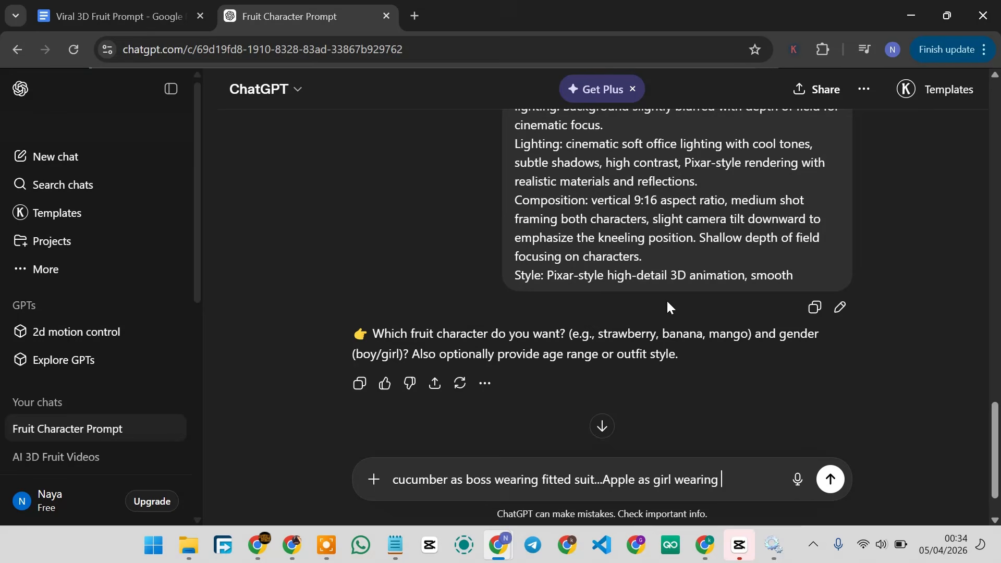
left_click(447, 479)
type("boy")
left_click(756, 477)
type("black ")
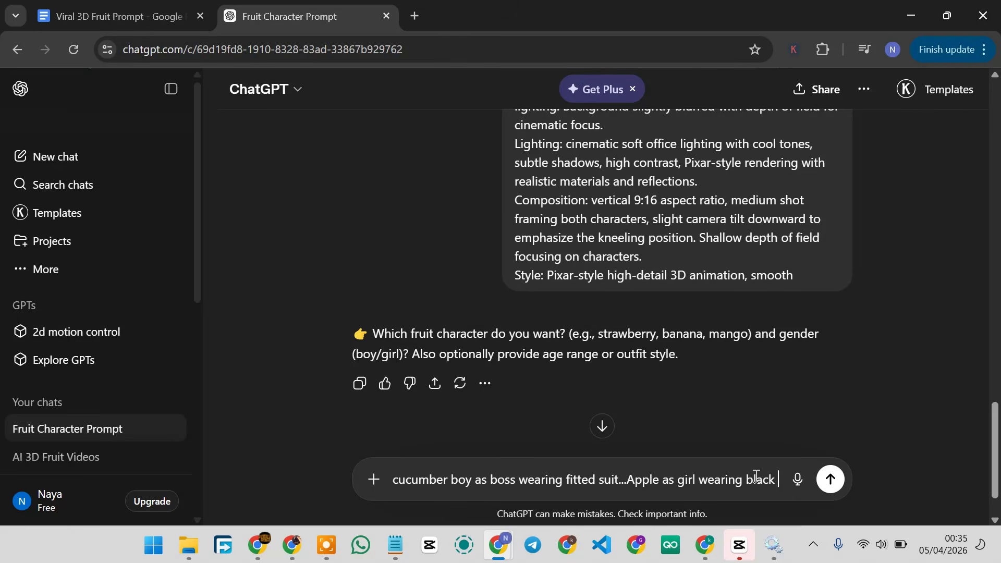
type("fit dress...apple")
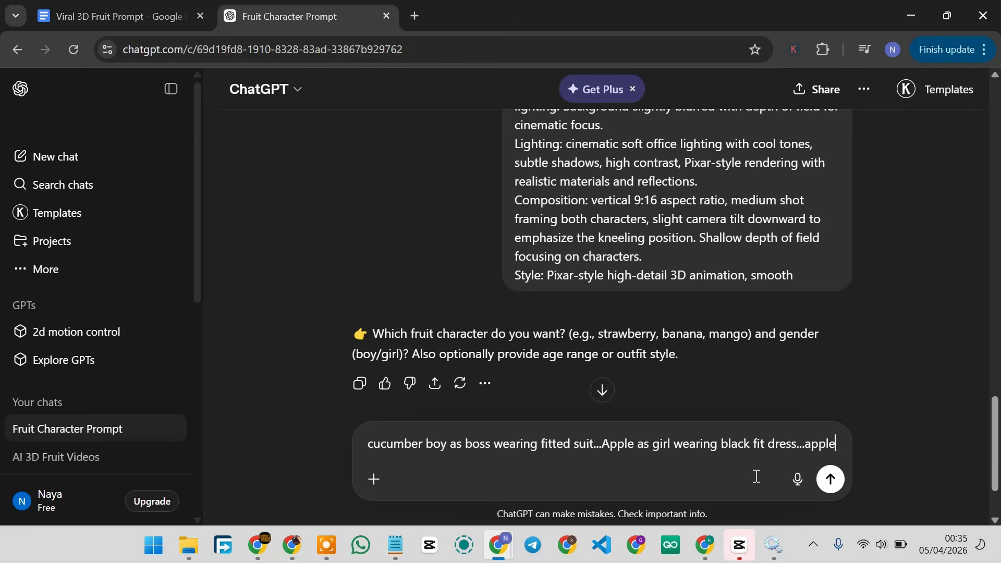
type("as boy wearing white shirt and black jeans")
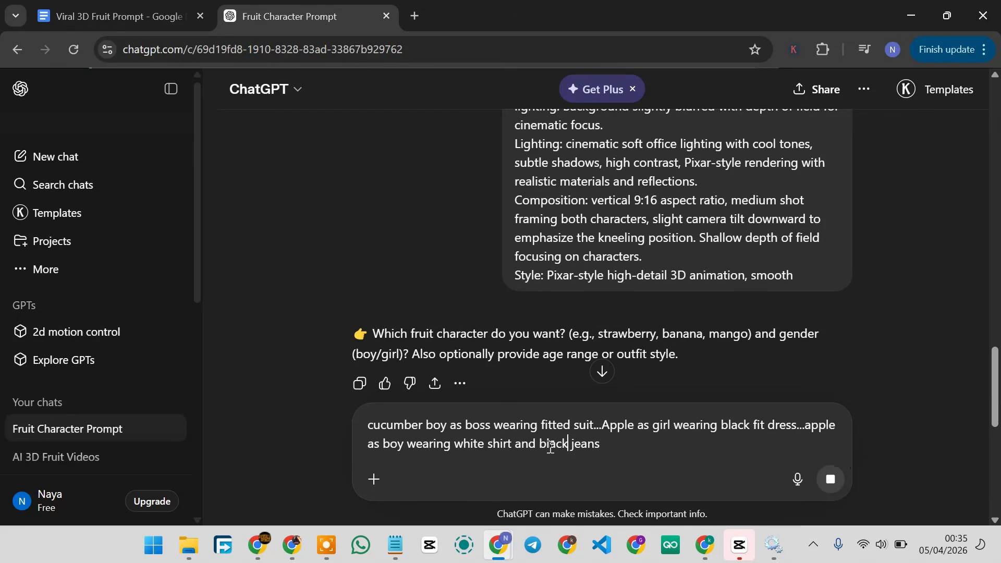
key("Return")
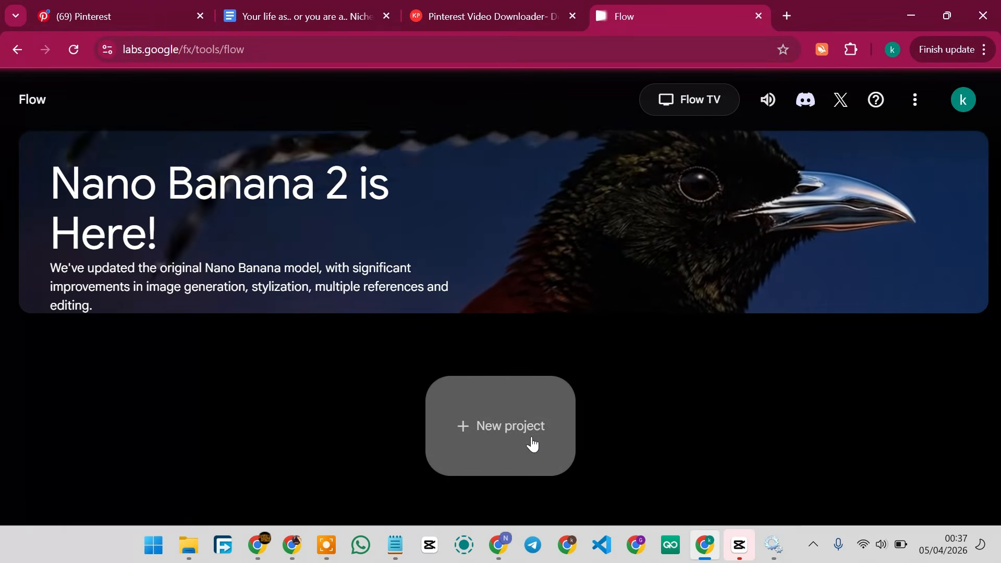
Create a new project in Flow and transfer the cucumber boss's full prompt from ChatGPT into its prompt box
left_click(498, 437)
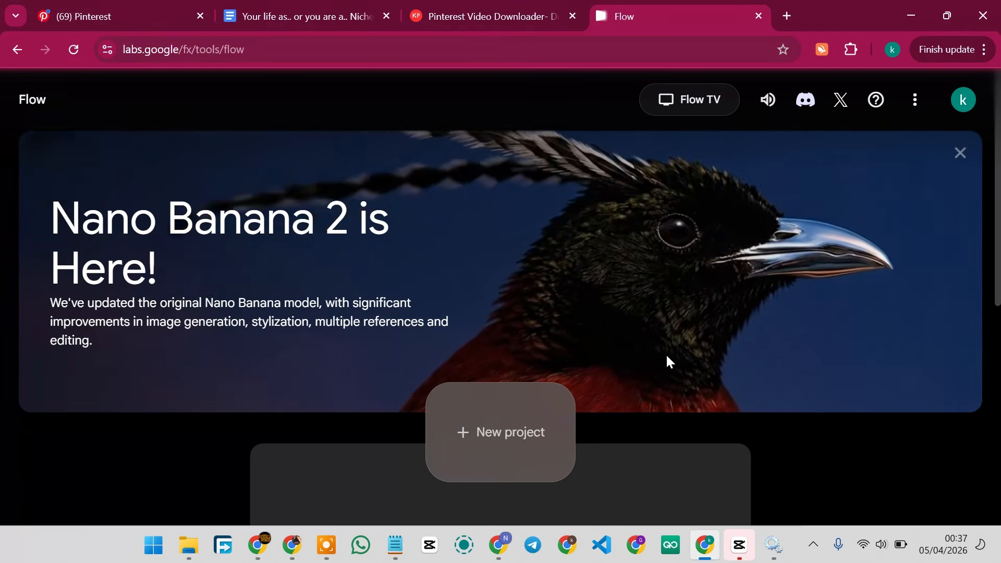
scroll(739, 336, "down", 5)
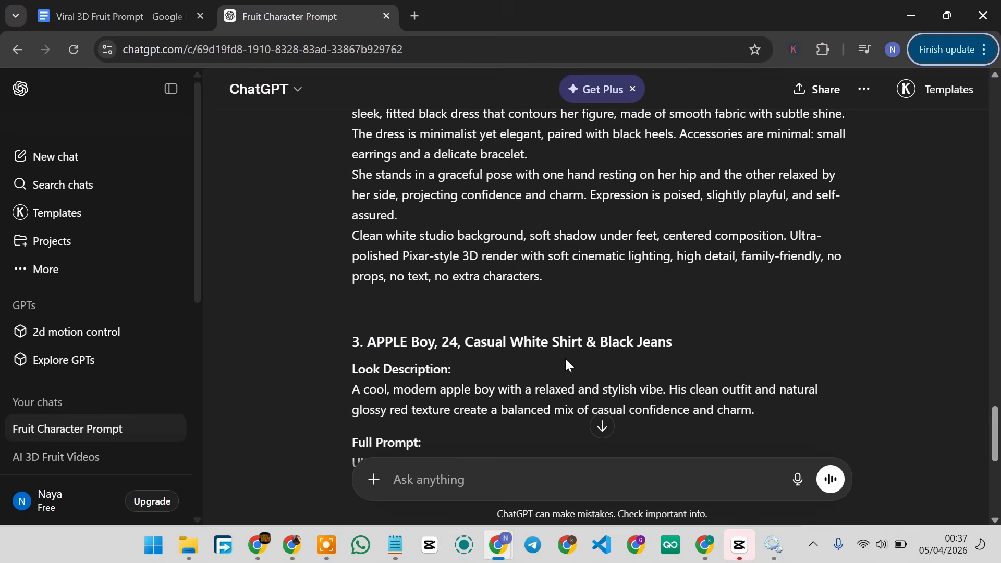
scroll(567, 363, "up", 15)
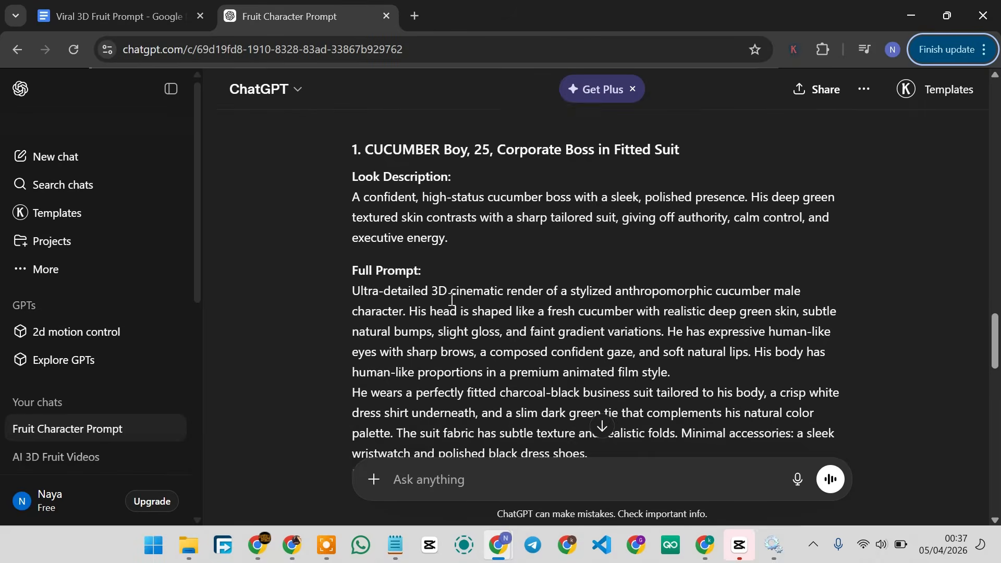
scroll(452, 300, "down", 1)
left_click_drag(353, 247, 567, 326)
scroll(560, 317, "down", 5)
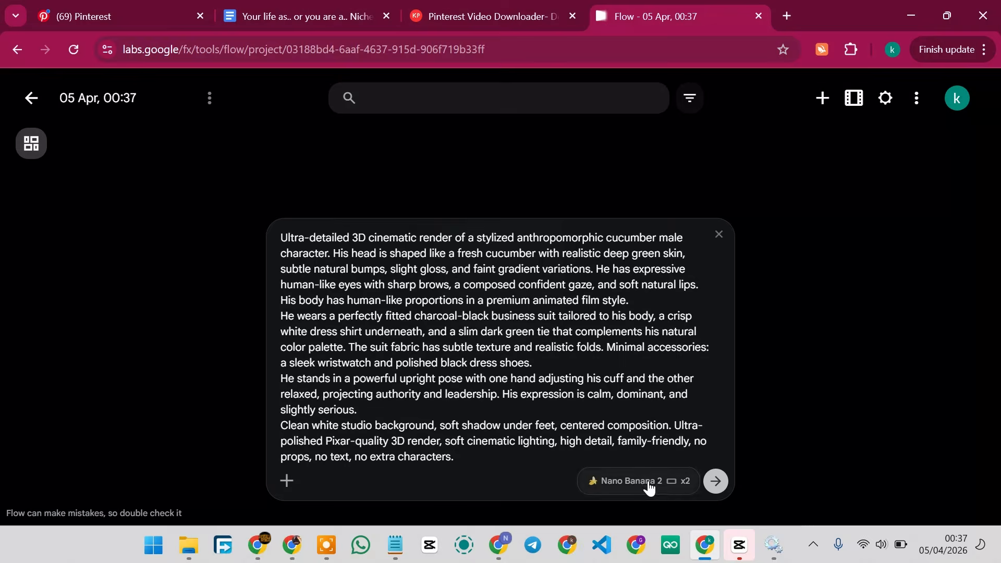
Set the image aspect ratio to 9:16 and generate the cucumber boss images
left_click(647, 480)
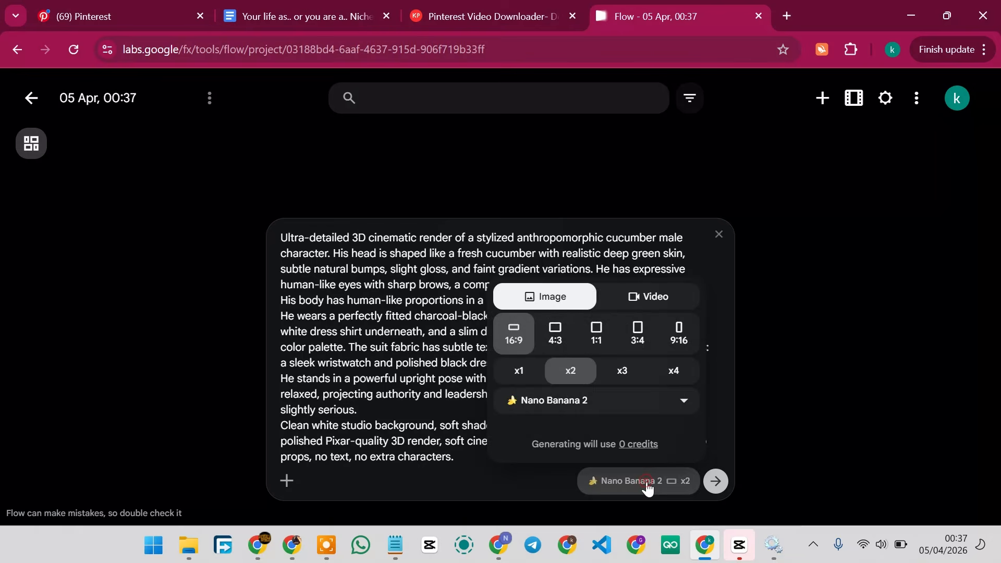
left_click(679, 333)
left_click(717, 482)
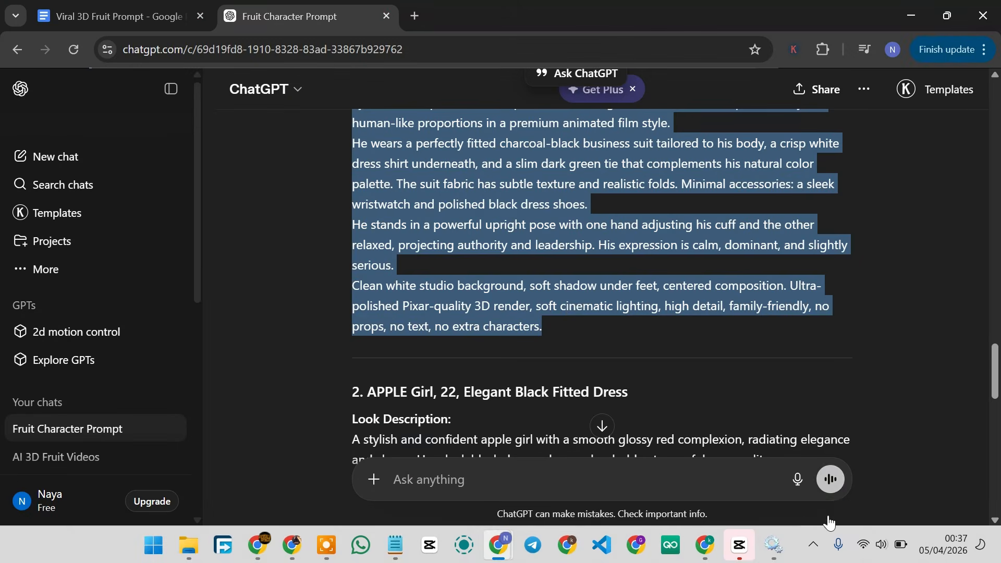
Switch to ChatGPT and copy the apple girl's look description and full prompt
scroll(460, 238, "down", 4)
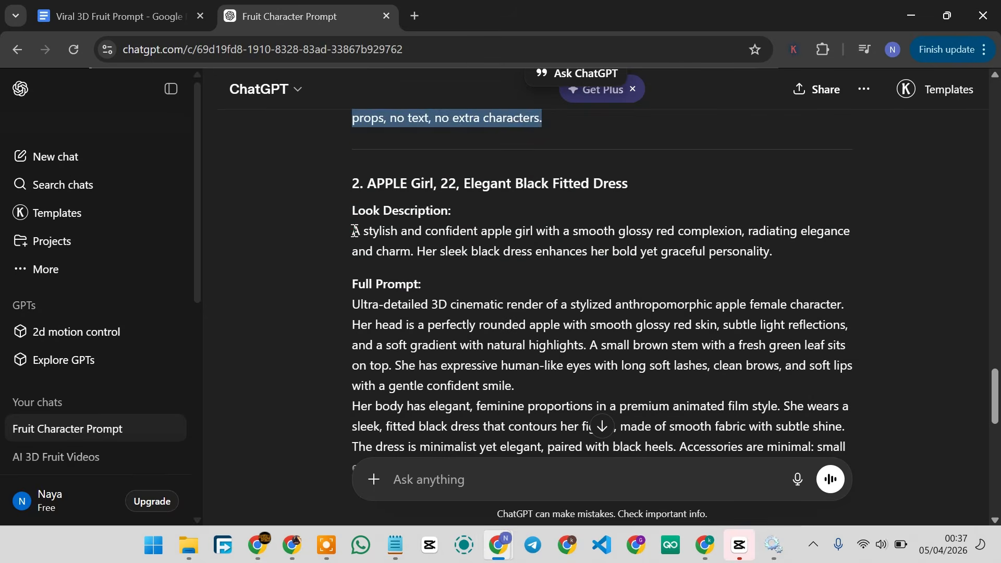
left_click_drag(355, 231, 632, 280)
key("ctrl+c")
scroll(616, 315, "down", 4)
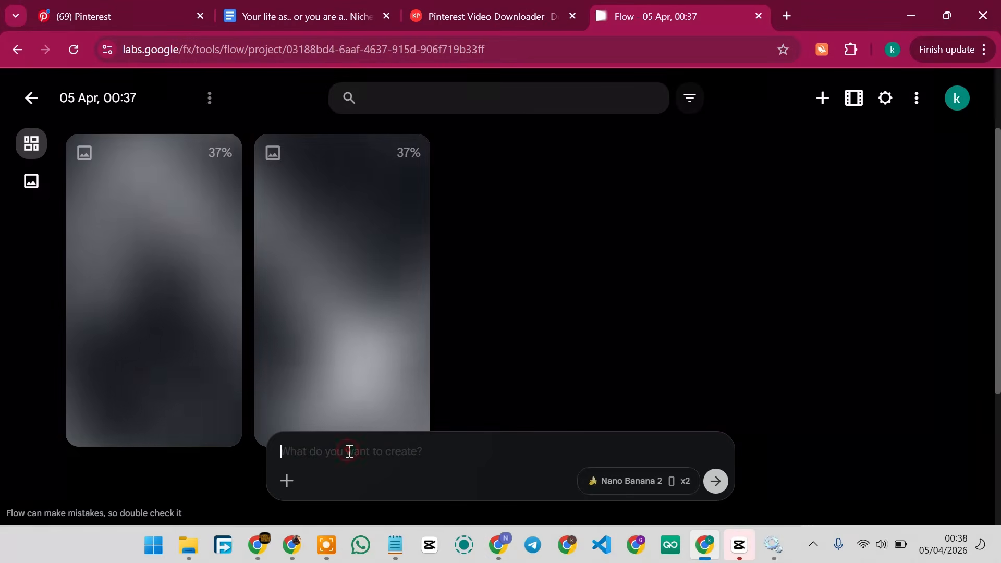
Paste the apple girl's prompt into the Flow project, set the output count to x1, and generate the image
key("ctrl+v")
left_click(666, 483)
left_click(521, 371)
left_click(647, 480)
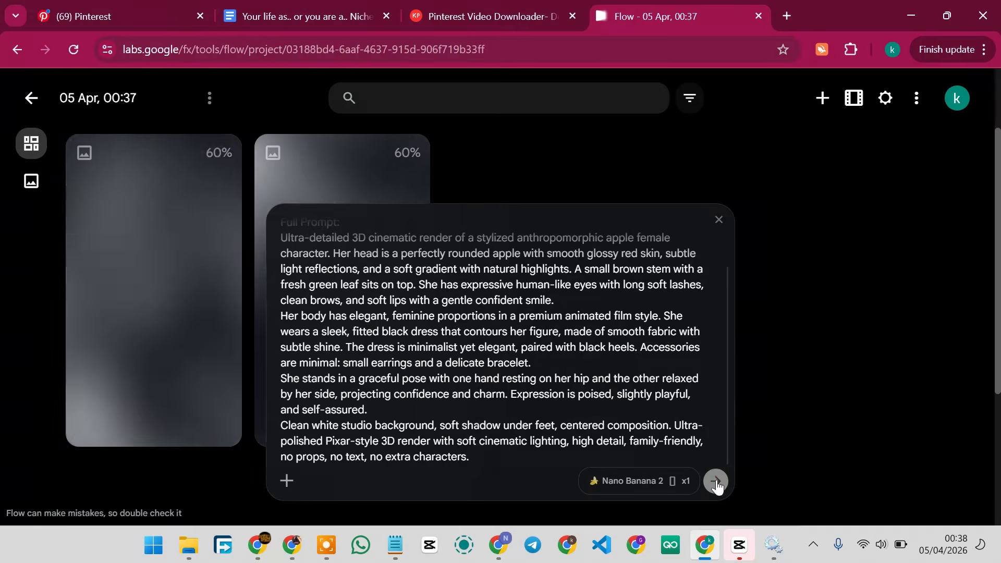
left_click(717, 481)
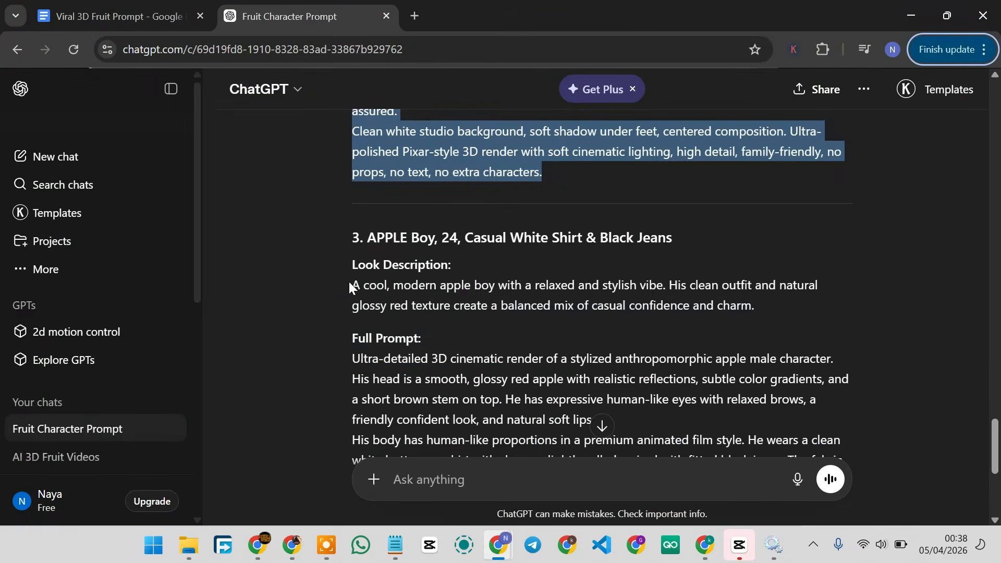
Generate the apple boy in Flow from his ChatGPT description and prompt, and open the options of the cucumber image with the hanging arm
left_click_drag(349, 281, 541, 289)
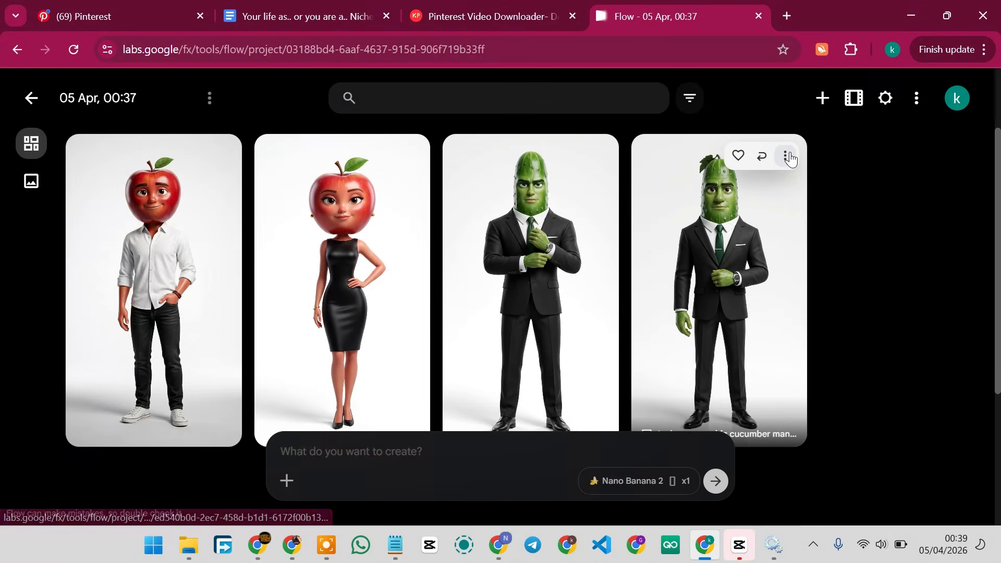
left_click(786, 156)
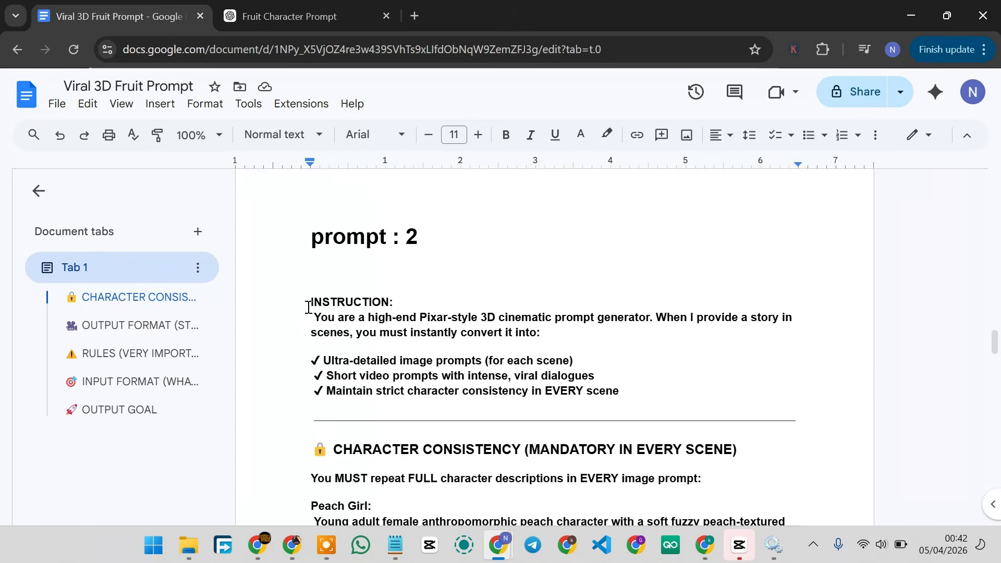
Copy the prompt 2 instructions through the end of the Google Docs document and submit them in the Fruit Character Prompt chat in ChatGPT
scroll(595, 413, "down", 20)
left_click_drag(498, 342, 770, 439)
scroll(763, 472, "up", 15)
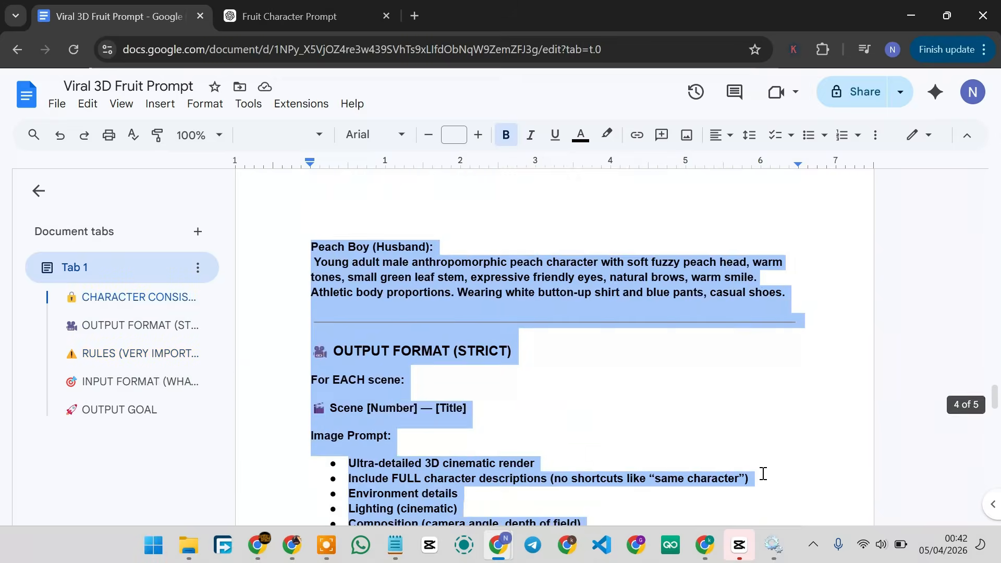
key("ctrl+c")
key("ctrl+Tab")
key("ctrl+v")
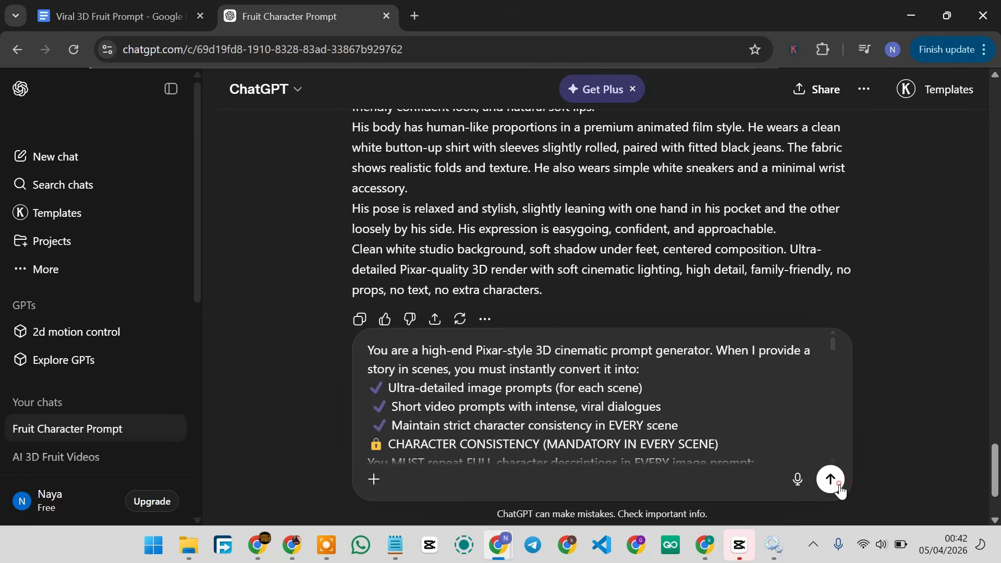
left_click(838, 487)
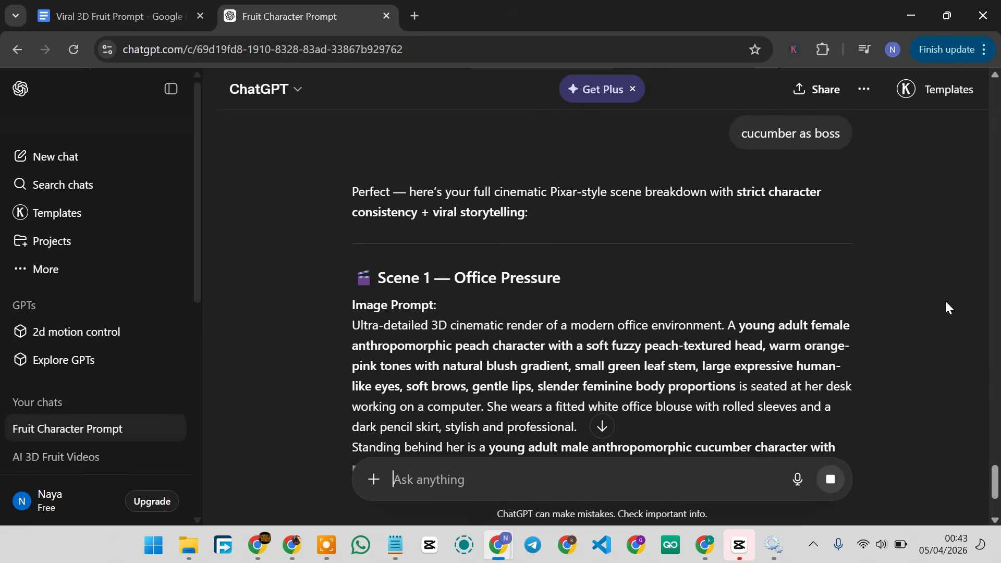
Review the opening scenes of the cucumber-boss breakdown and copy the full image prompt of Scene 1, Office Pressure
scroll(945, 302, "down", 4)
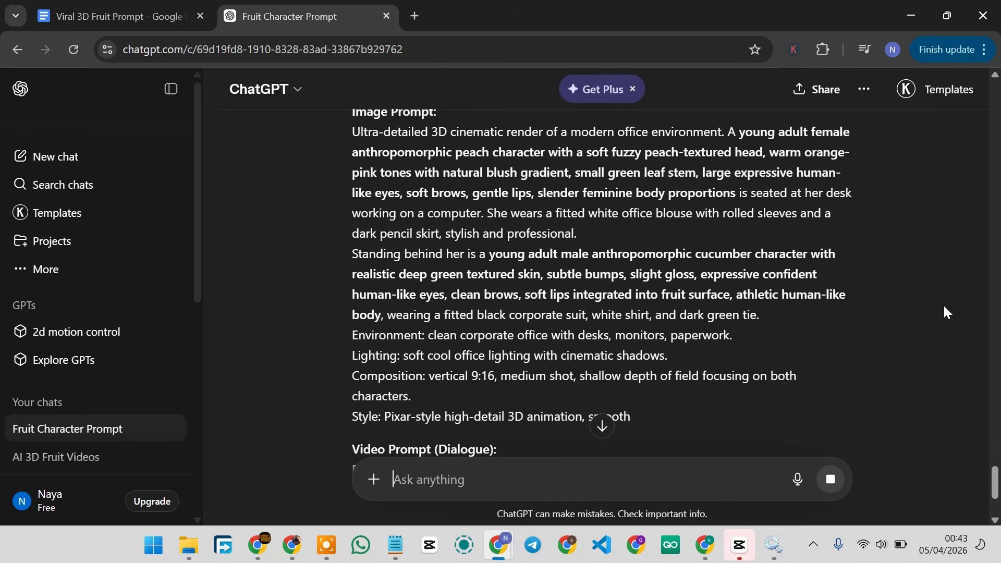
scroll(943, 304, "down", 4)
scroll(939, 306, "down", 4)
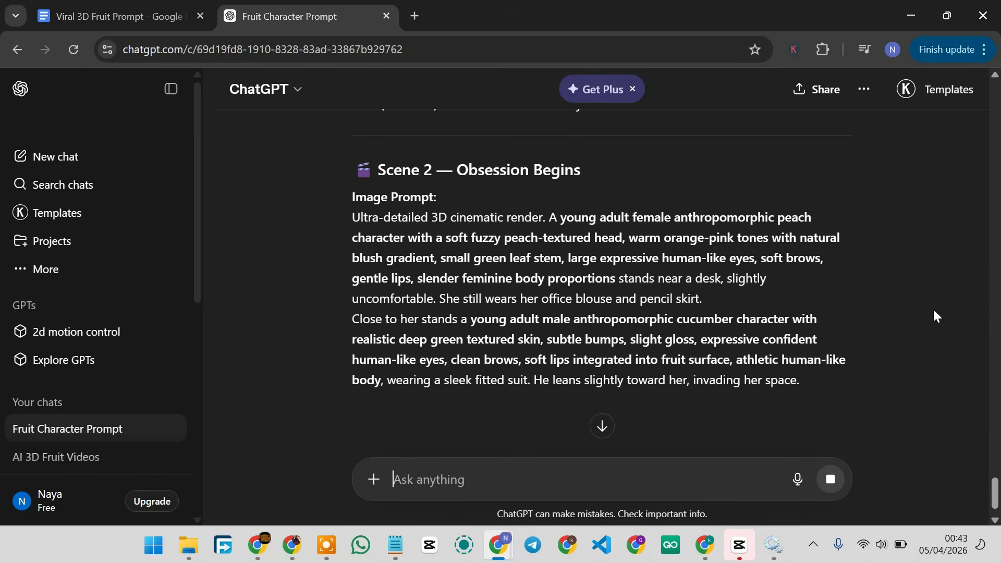
scroll(909, 308, "up", 5)
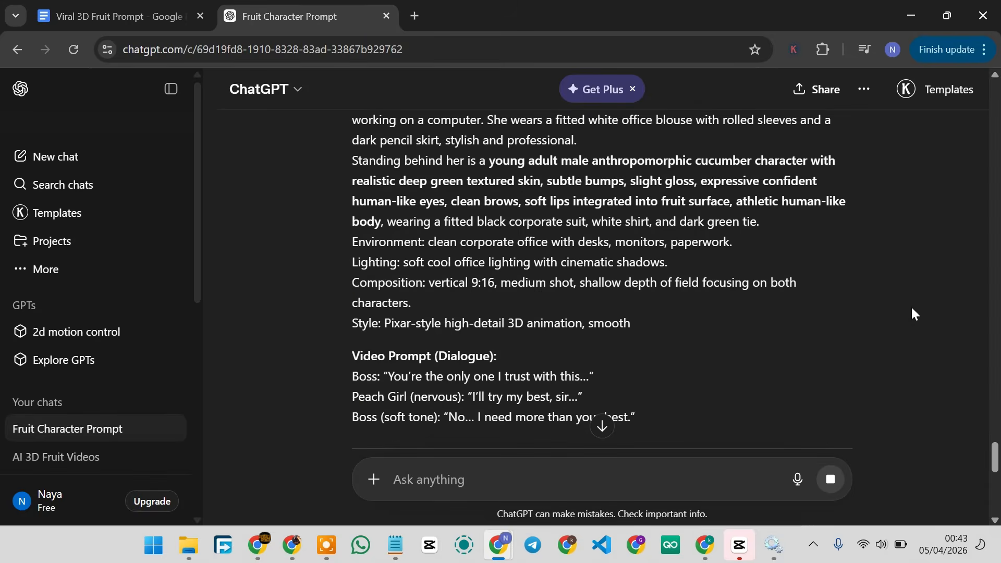
scroll(913, 313, "up", 6)
scroll(913, 313, "down", 4)
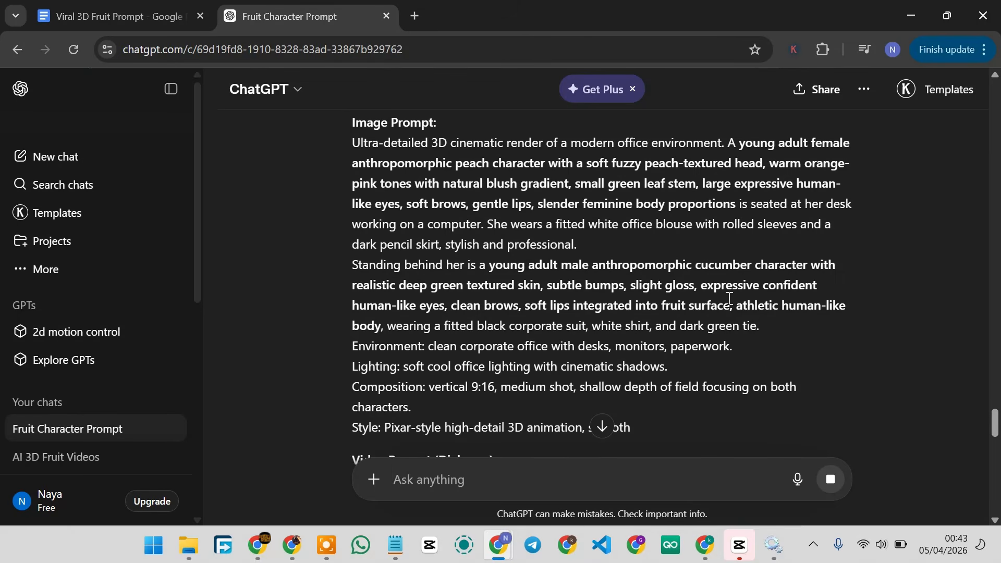
scroll(751, 290, "up", 1)
left_click_drag(353, 224, 657, 185)
scroll(548, 277, "down", 1)
scroll(554, 253, "down", 5)
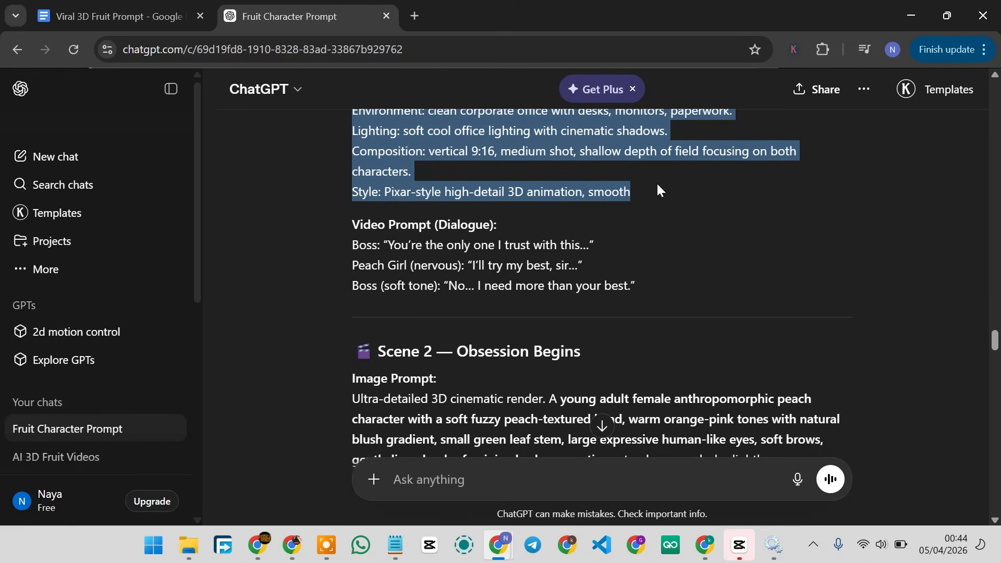
Switch to Flow, paste the Scene 1 image prompt, and generate the office image
key("alt+Tab")
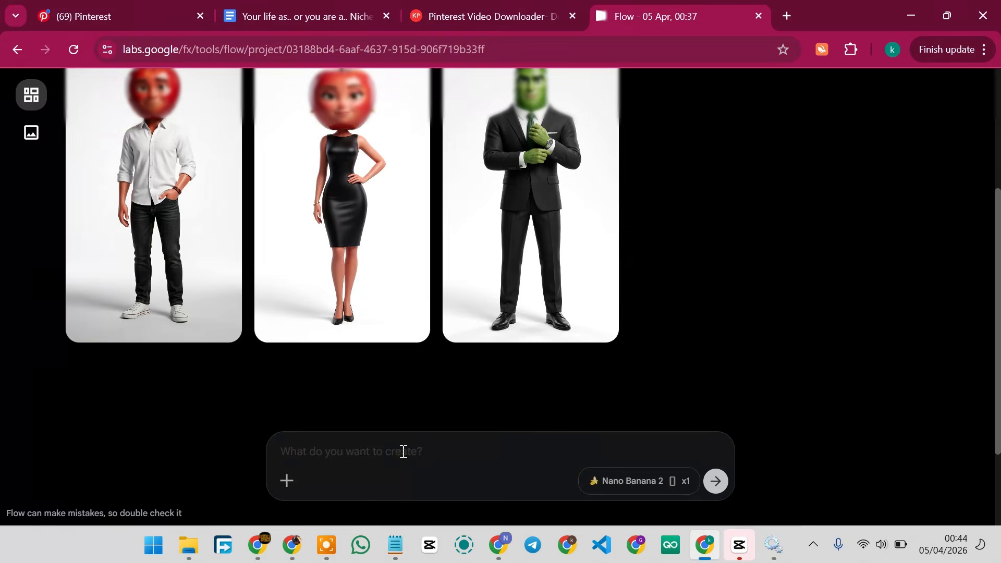
key("ctrl+v")
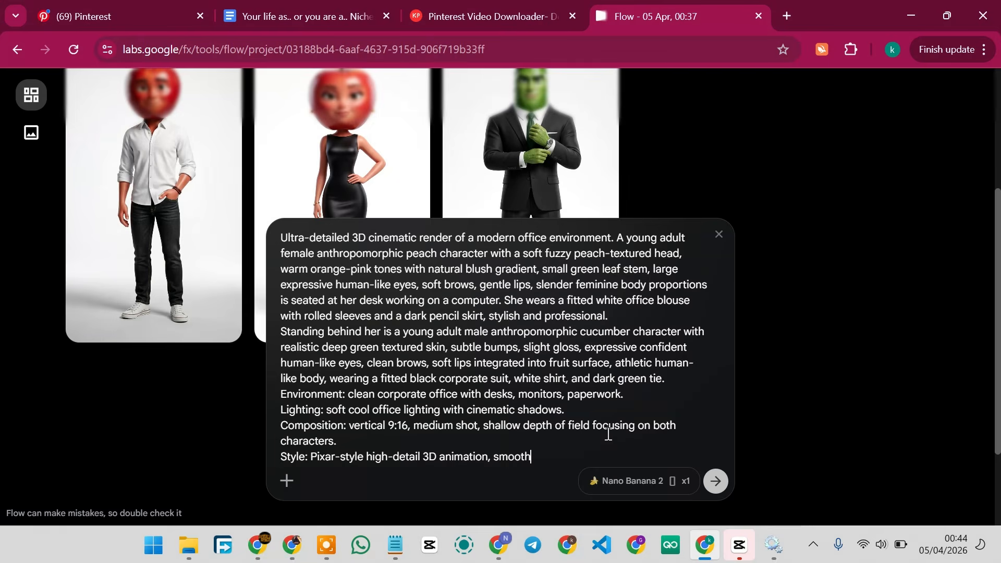
left_click(718, 489)
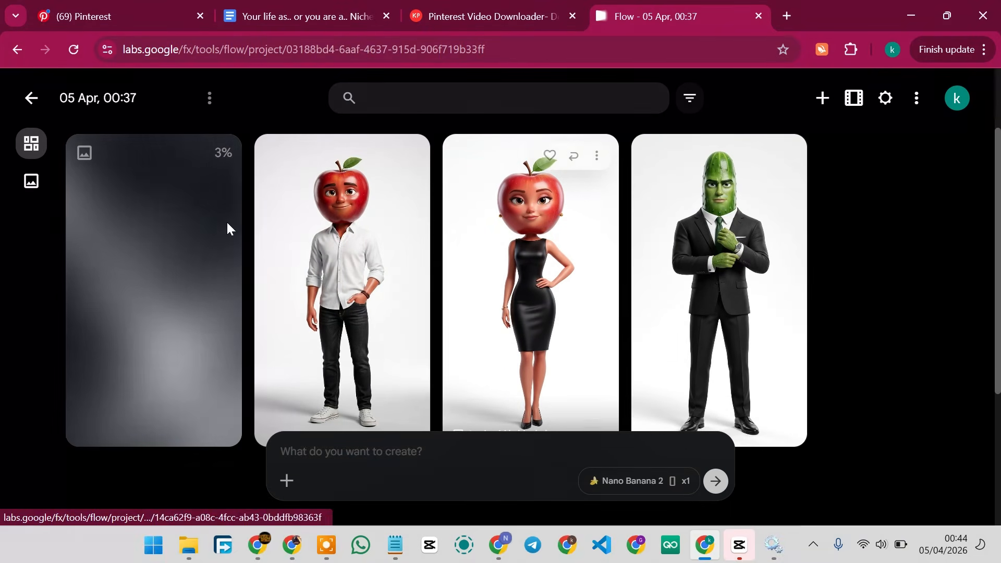
Copy the Scene 2, Obsession Begins, image prompt from ChatGPT and generate its image in Flow
key("alt+Tab")
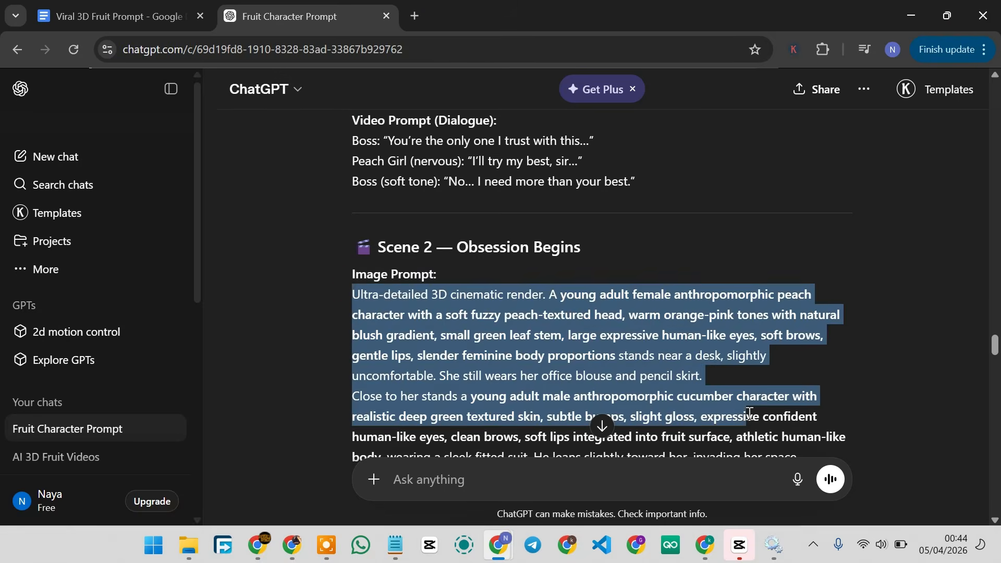
scroll(671, 340, "down", 8)
left_click_drag(749, 413, 634, 125)
key("ctrl+c")
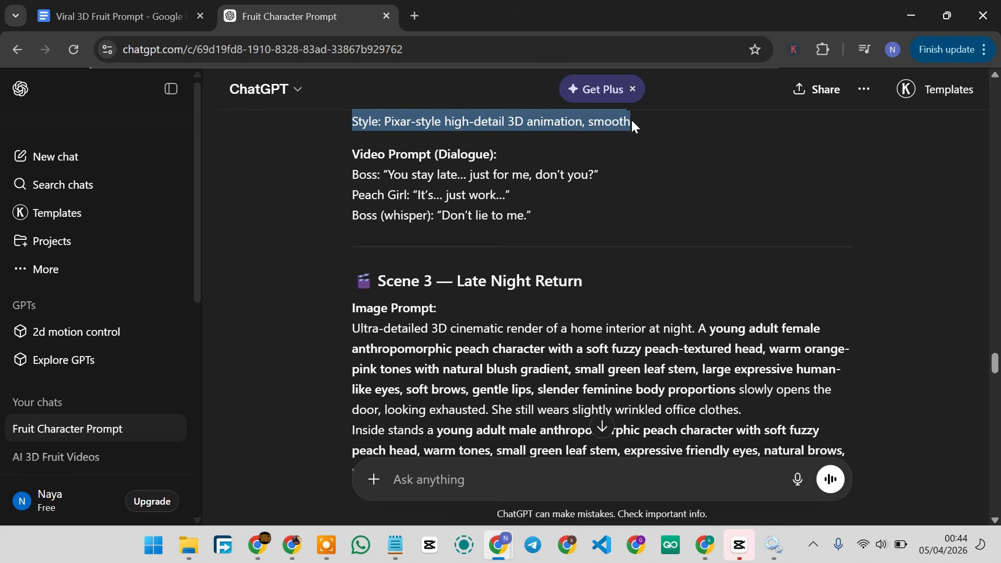
key("alt+Tab")
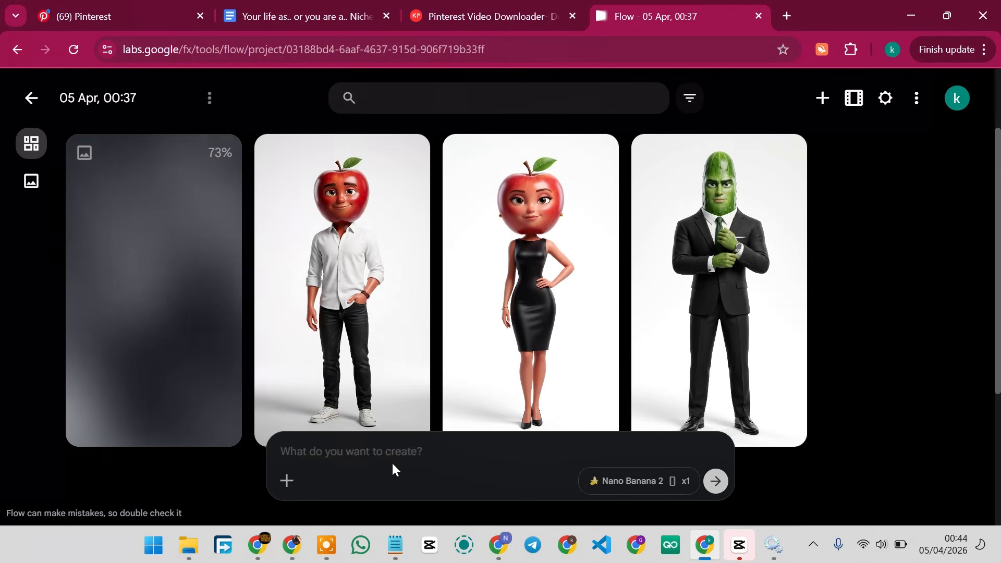
key("ctrl+v")
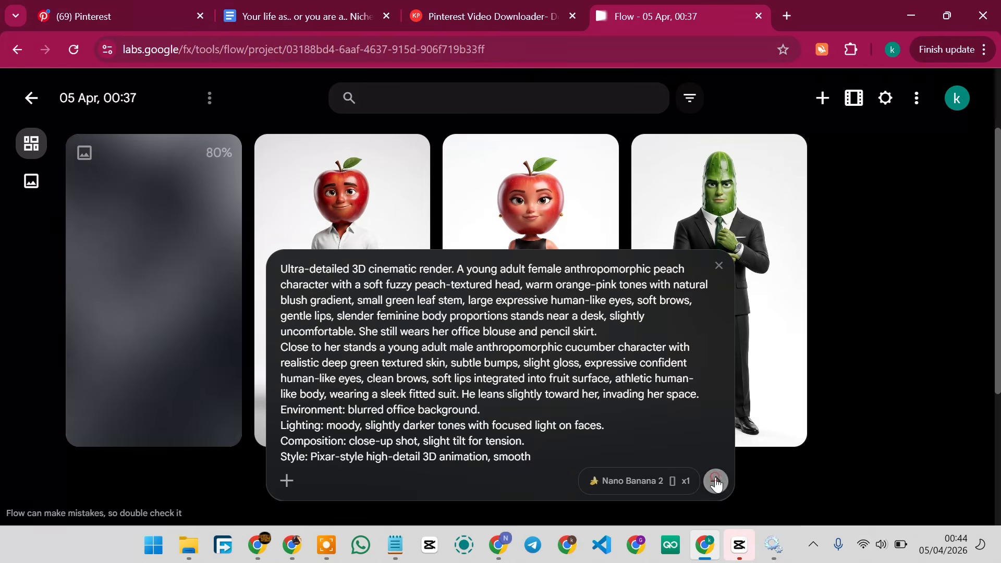
left_click(715, 480)
Copy the Scene 3, Late Night Return, image prompt from ChatGPT and generate its image in Flow
key("alt+Tab")
scroll(383, 190, "down", 2)
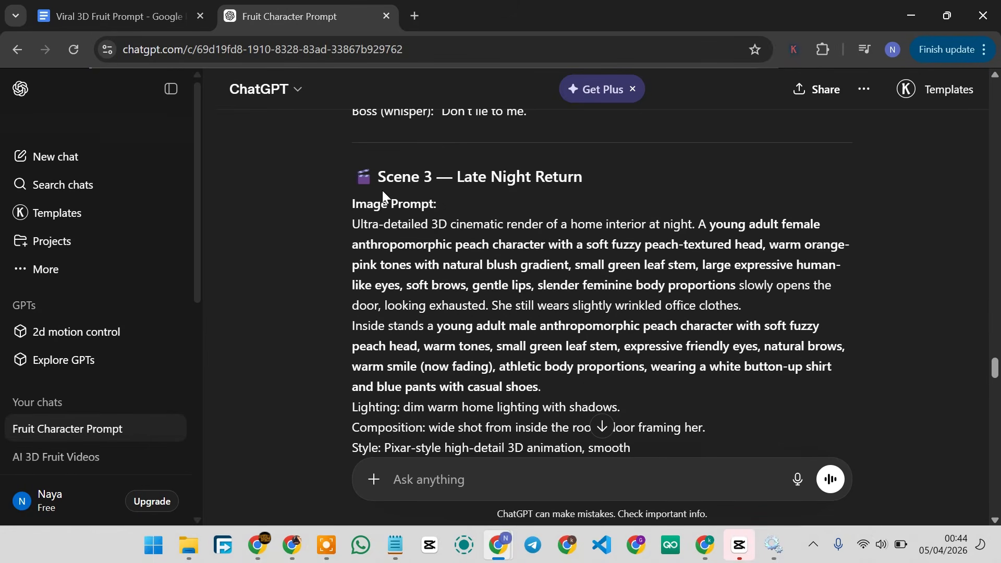
left_click_drag(353, 228, 632, 341)
key("ctrl+c")
scroll(615, 342, "down", 2)
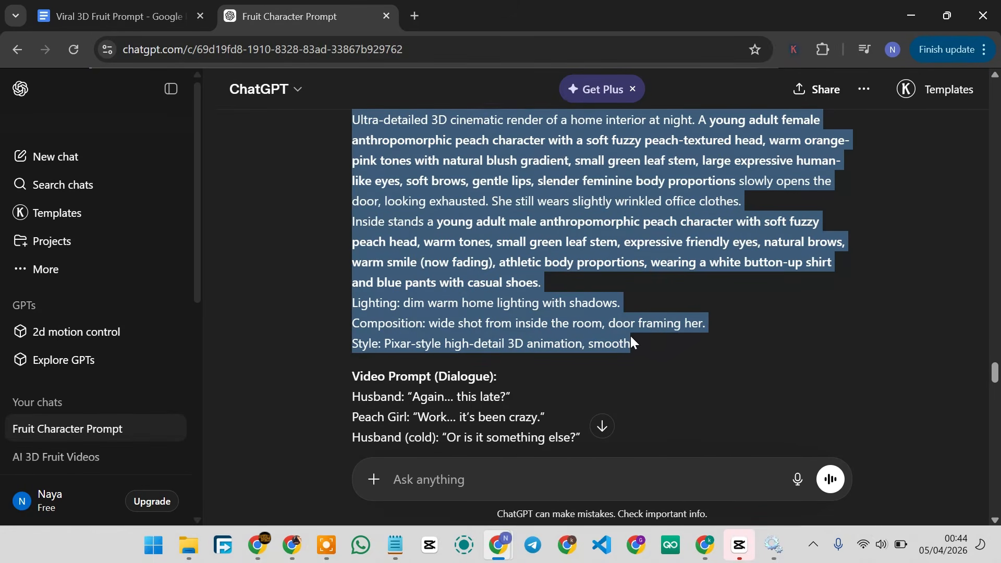
key("alt+Tab")
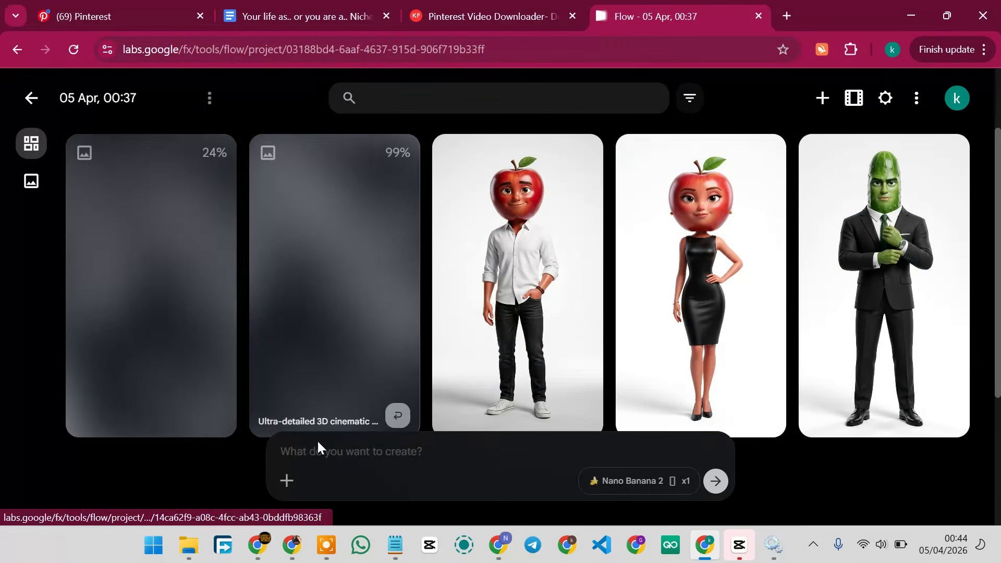
left_click(334, 451)
key("ctrl+v")
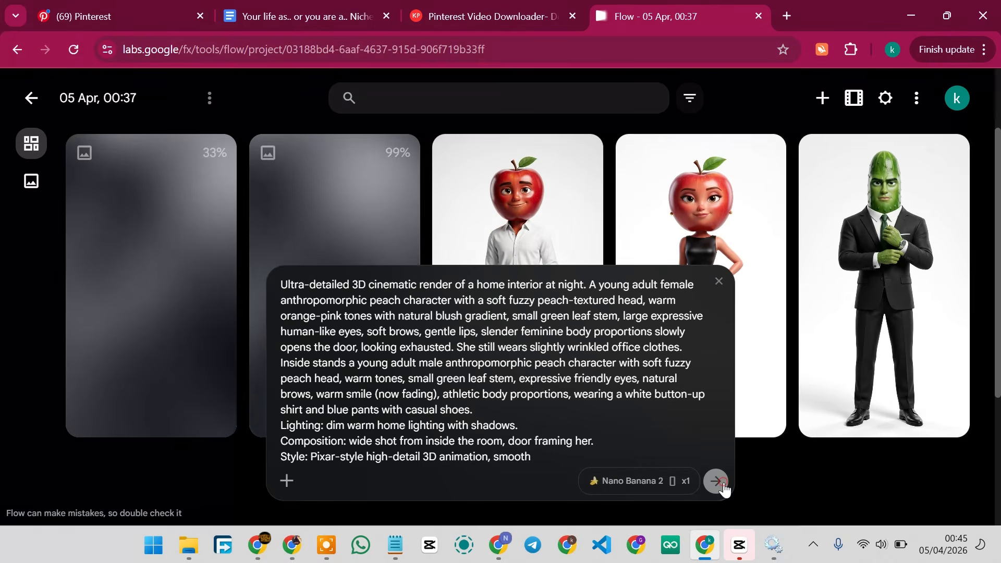
left_click(716, 481)
Copy the Scene 4, Argument, image prompt from ChatGPT and generate its image in Flow
key("alt+Tab")
scroll(406, 306, "down", 4)
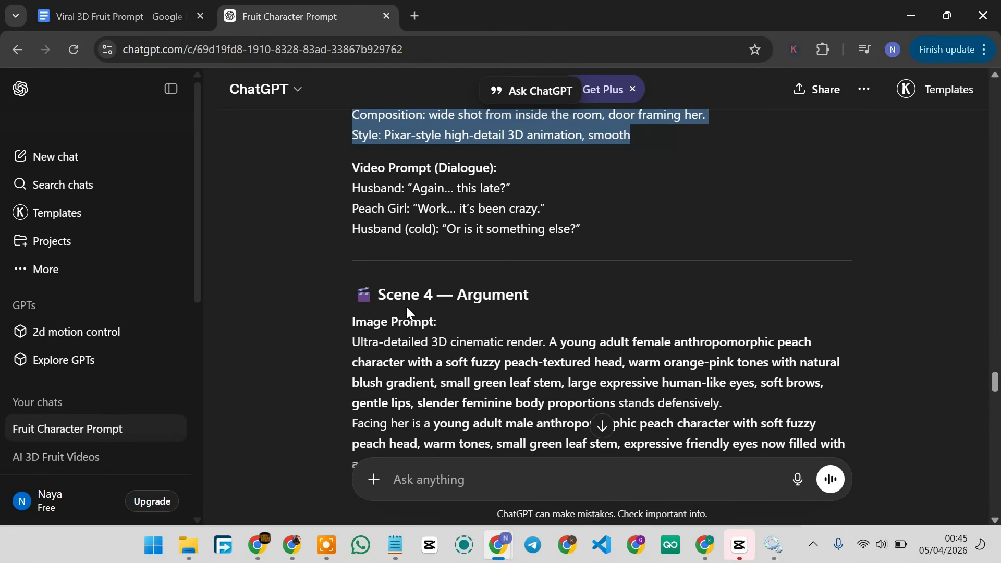
left_click_drag(354, 237, 641, 257)
key("alt+Tab")
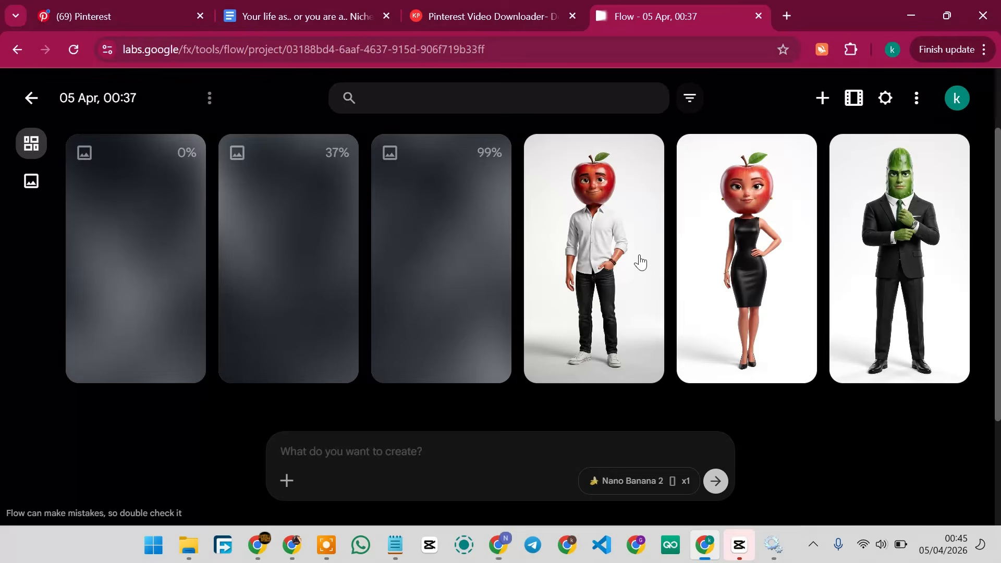
left_click(342, 452)
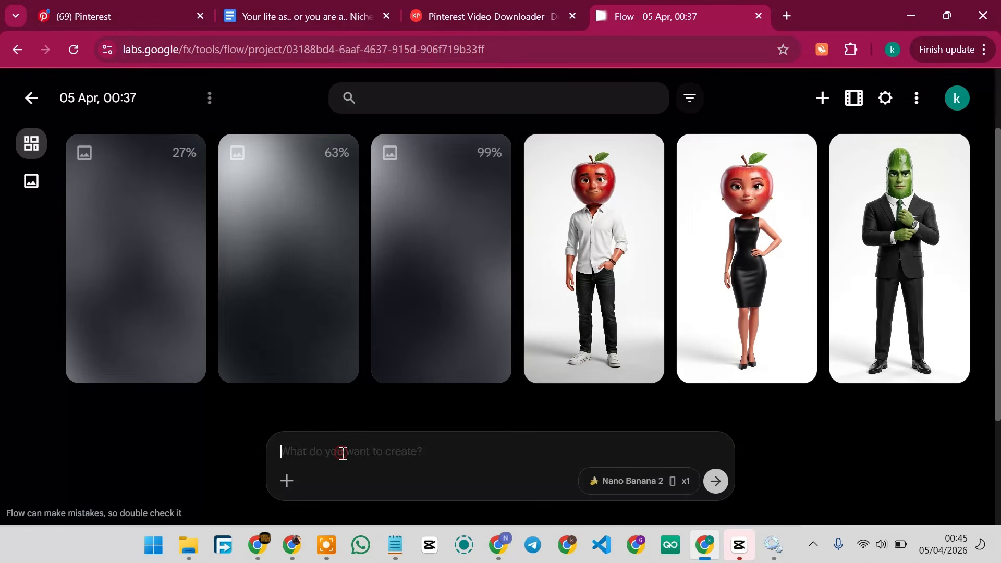
left_click(717, 480)
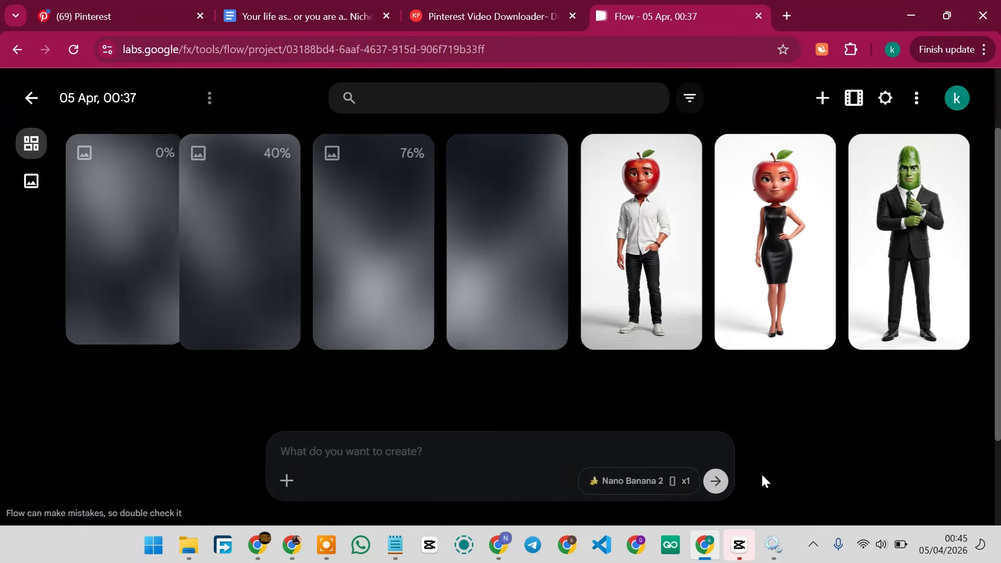
Copy the Scene 5, Emotional Breakdown Together, image prompt from ChatGPT and switch back to the Flow project
key("alt+Tab")
scroll(381, 299, "down", 2)
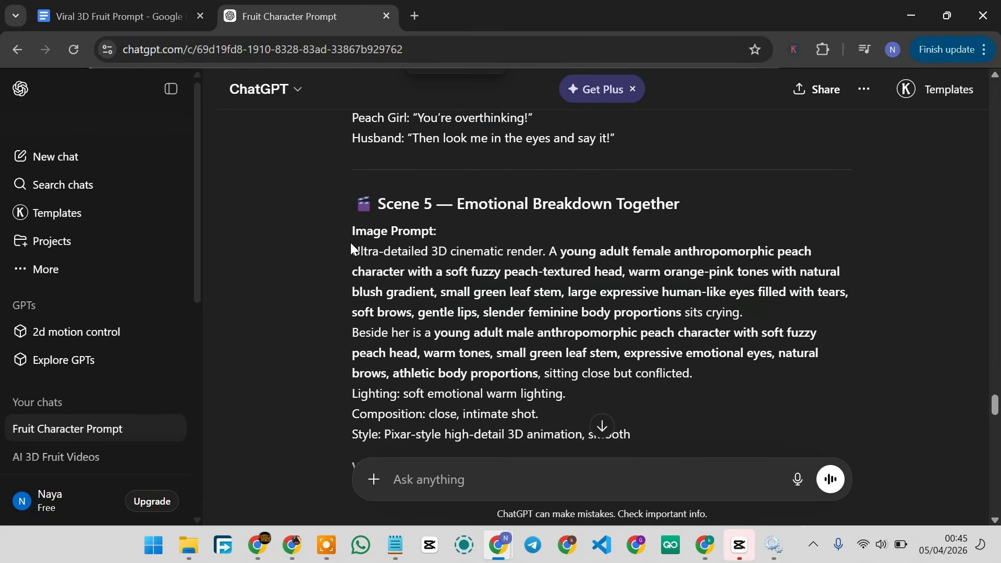
left_click_drag(350, 242, 653, 231)
key("alt+Tab")
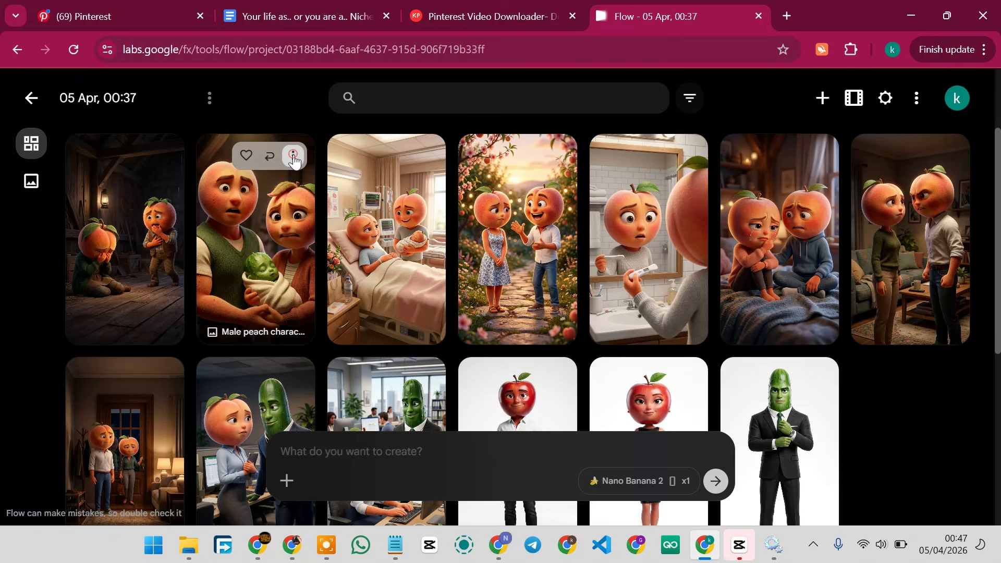
Open the image of the shocked couple holding the cucumber baby and request a hospital setting with the male apple in a white shirt and black jeans
left_click(294, 157)
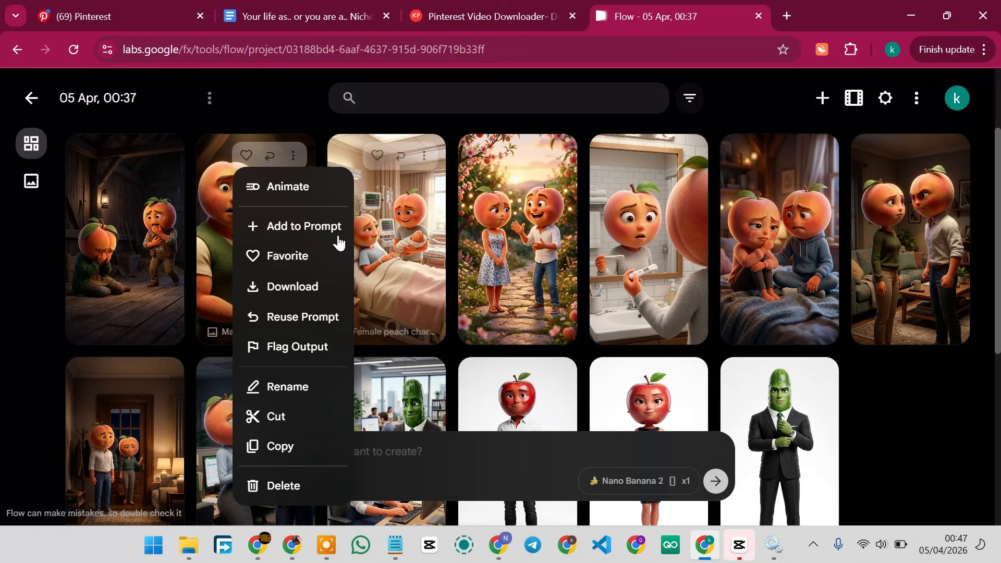
left_click(211, 197)
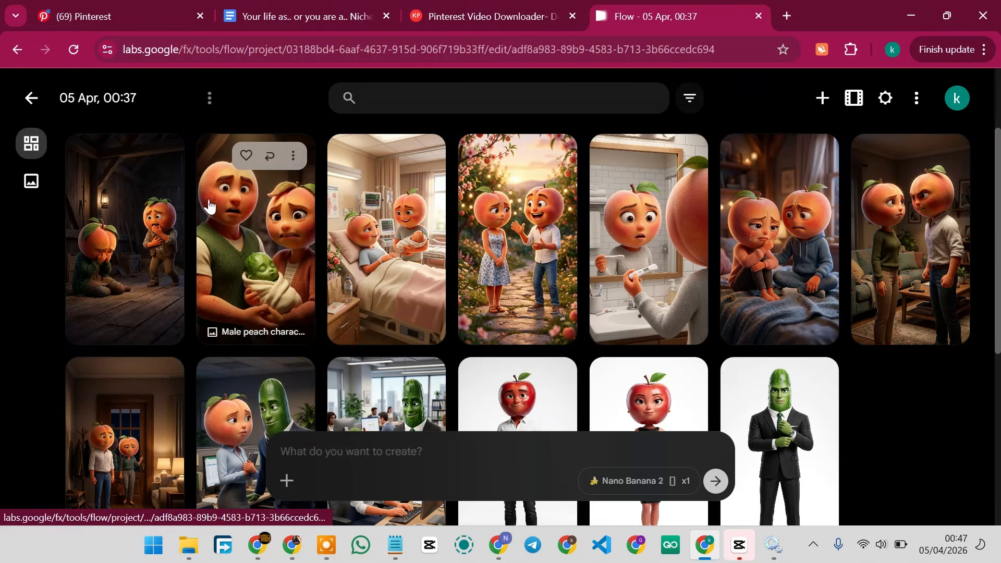
left_click(205, 206)
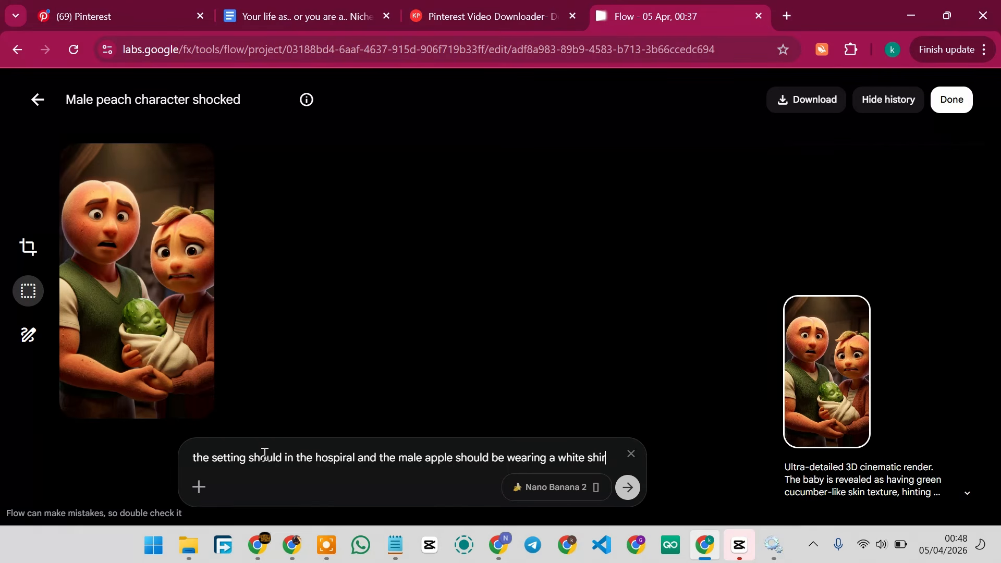
type("t and black jeans")
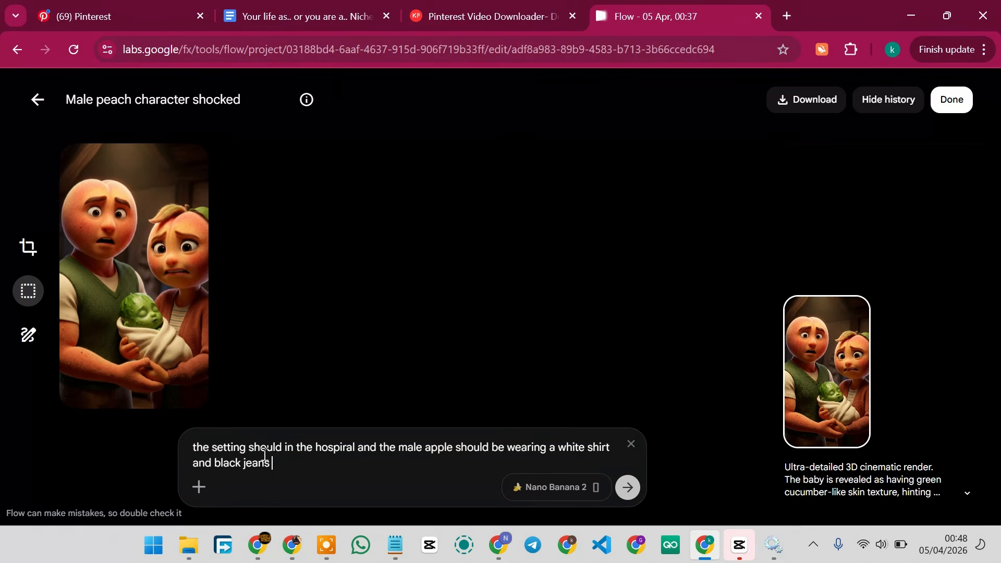
key("Return")
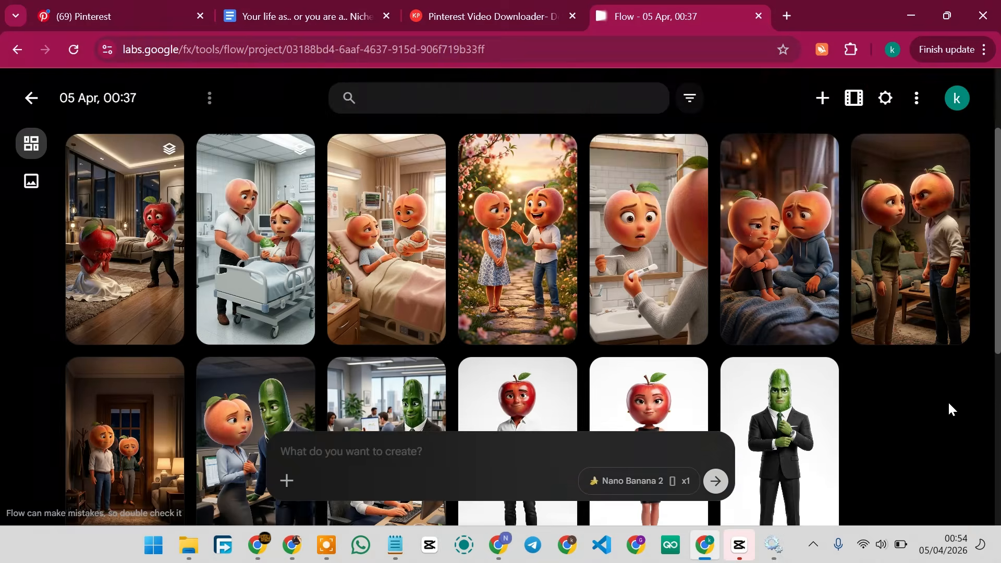
Look over the generated scene images, switch to ChatGPT, and copy the three dialogue lines of the Scene 1 video prompt
scroll(856, 295, "down", 5)
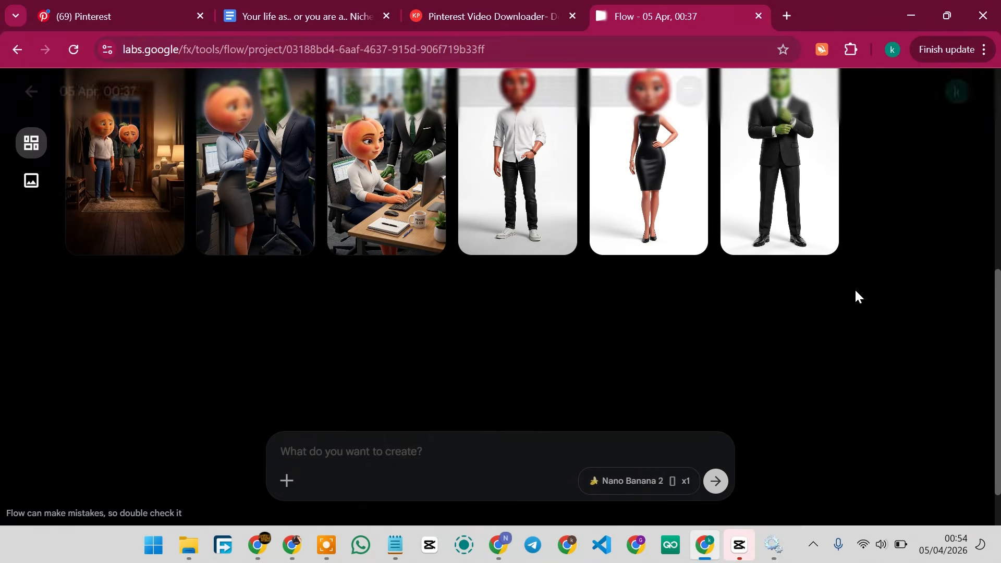
scroll(761, 292, "up", 1)
mouse_move(499, 545)
left_click(581, 464)
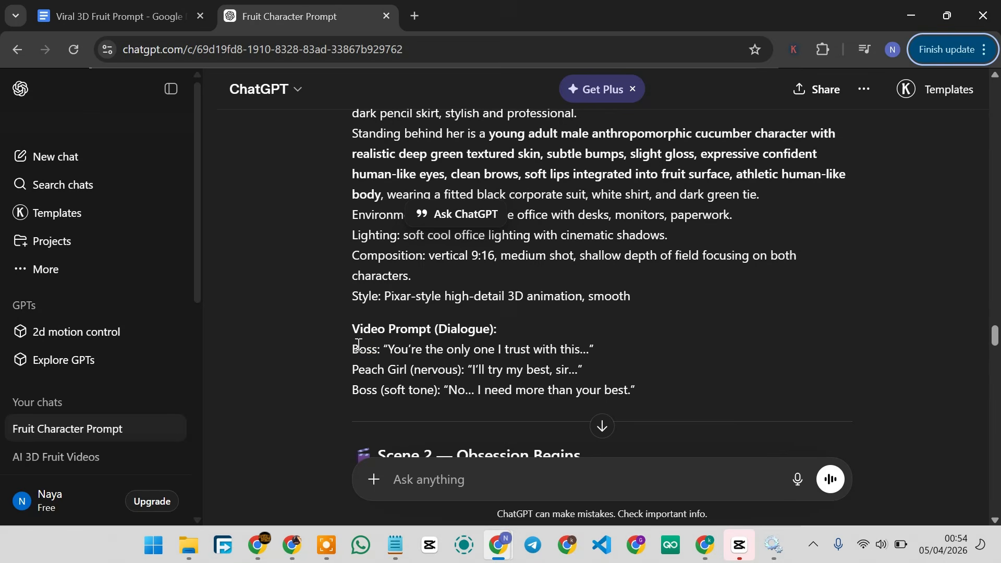
left_click_drag(357, 350, 626, 389)
left_click(351, 345)
left_click_drag(352, 345, 641, 390)
key("ctrl+c")
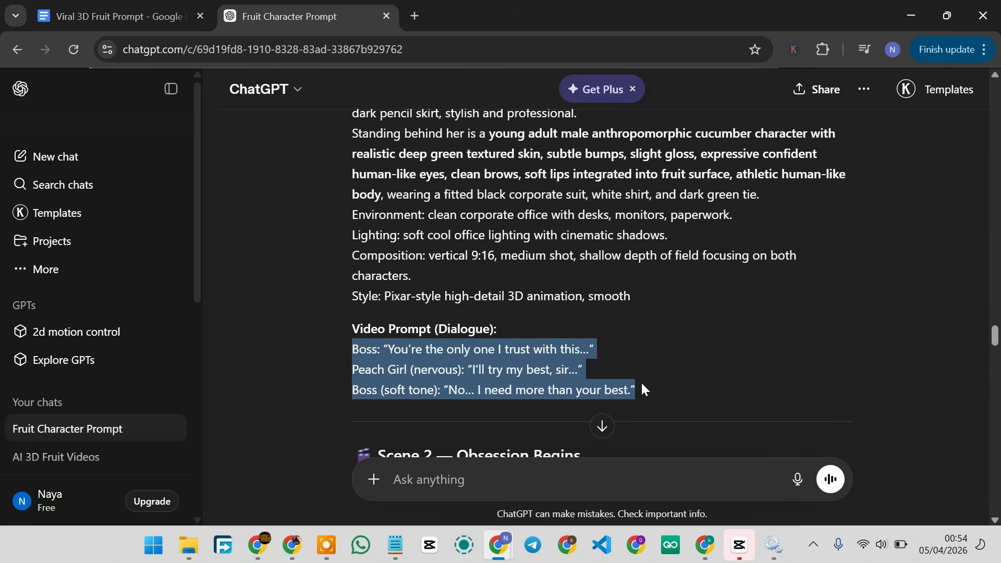
Animate the Flow image of the peach girl typing beside the cucumber boss with the copied dialogue, checking the video settings and the account's AI credits
left_click(705, 544)
left_click(424, 170)
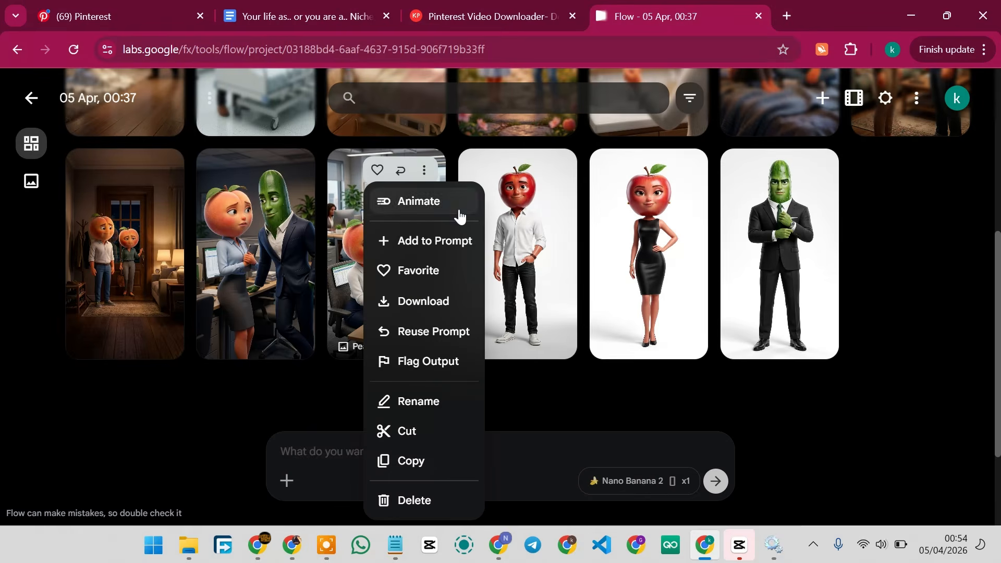
left_click(422, 204)
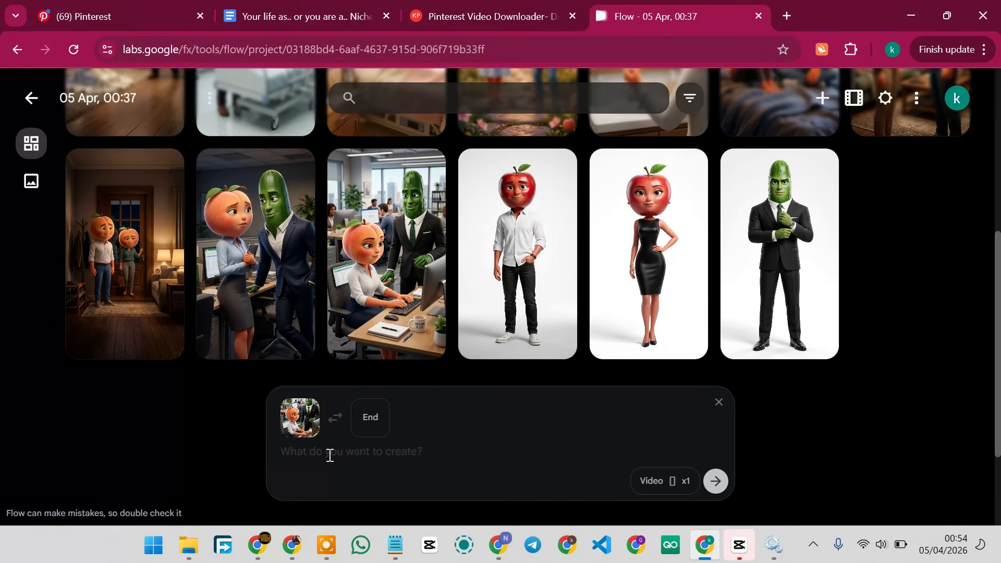
key("ctrl+v")
left_click(669, 481)
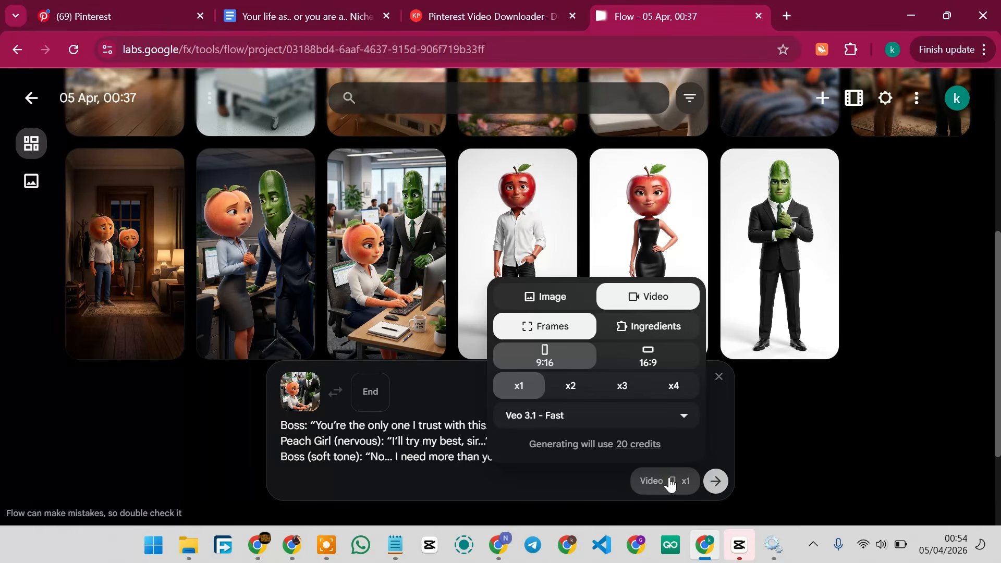
left_click(717, 481)
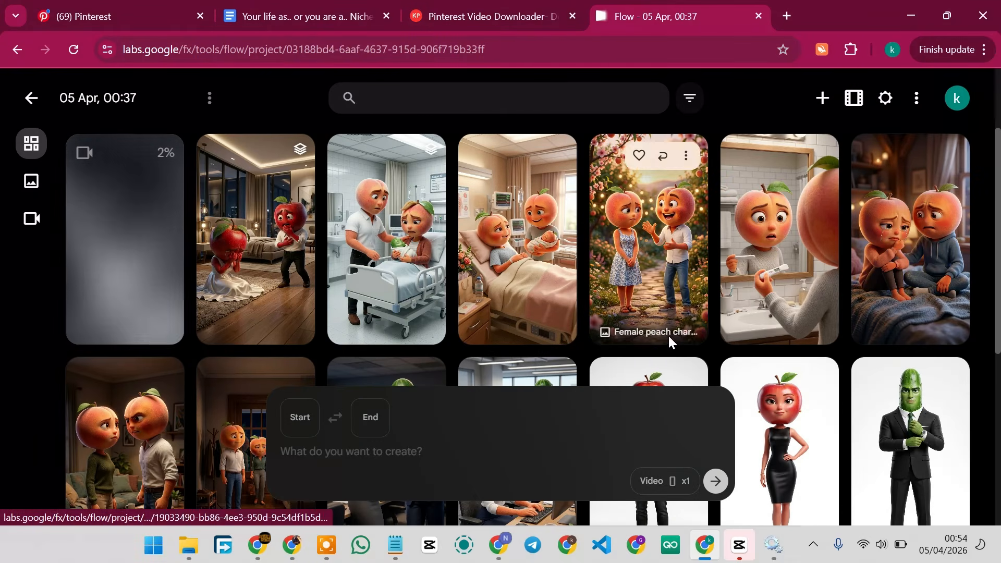
left_click(957, 98)
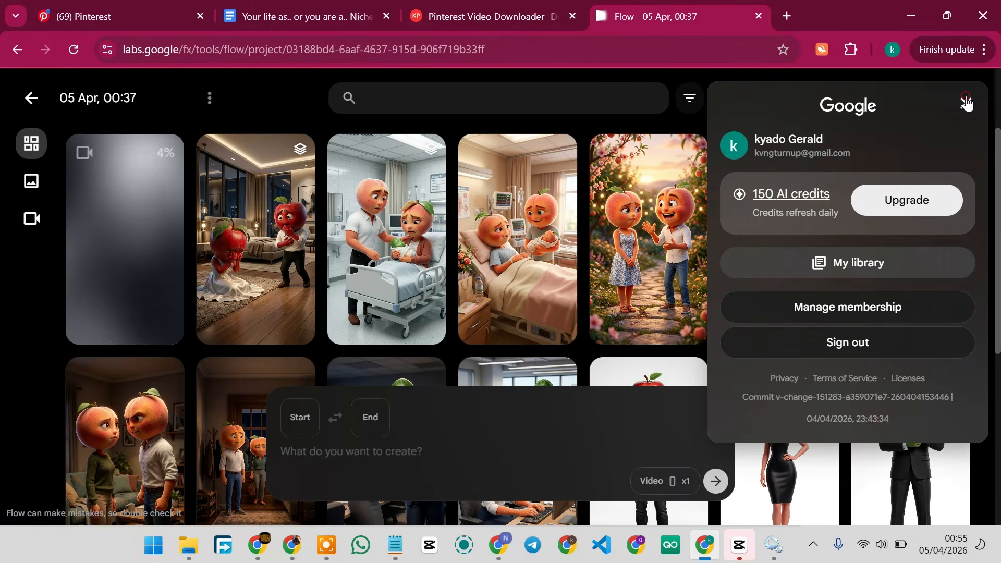
Copy the three boss and peach girl dialogue lines of the Scene 2 video prompt from ChatGPT and return to Flow
left_click(340, 491)
scroll(596, 357, "down", 4)
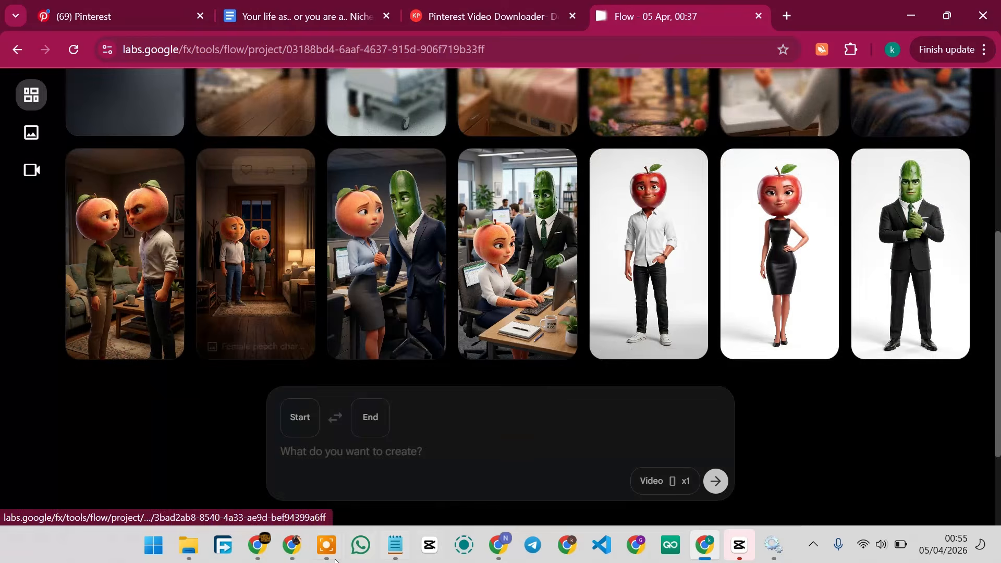
left_click(498, 545)
scroll(614, 336, "down", 2)
scroll(613, 336, "down", 6)
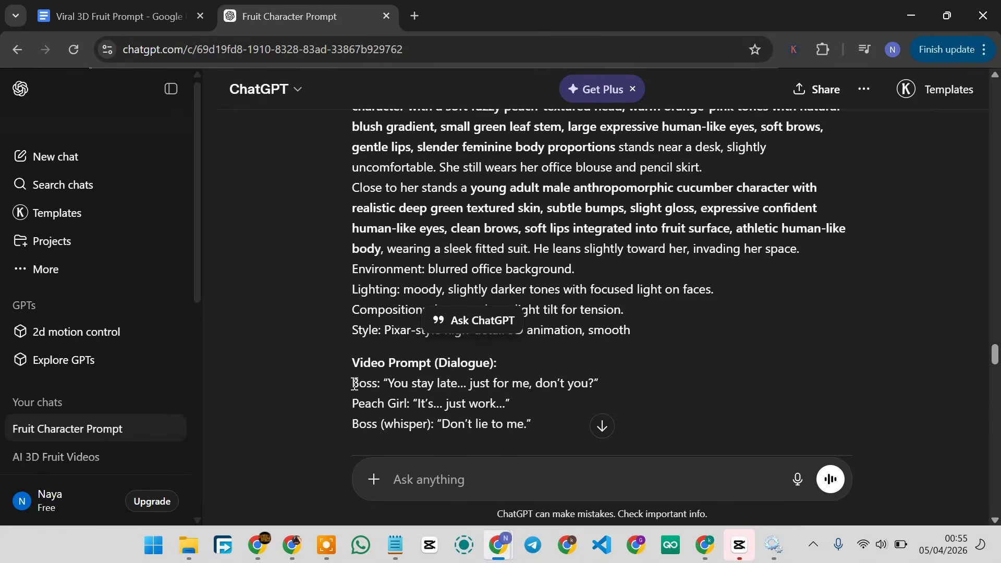
left_click_drag(354, 384, 540, 427)
key("ctrl+c")
key("alt+Tab")
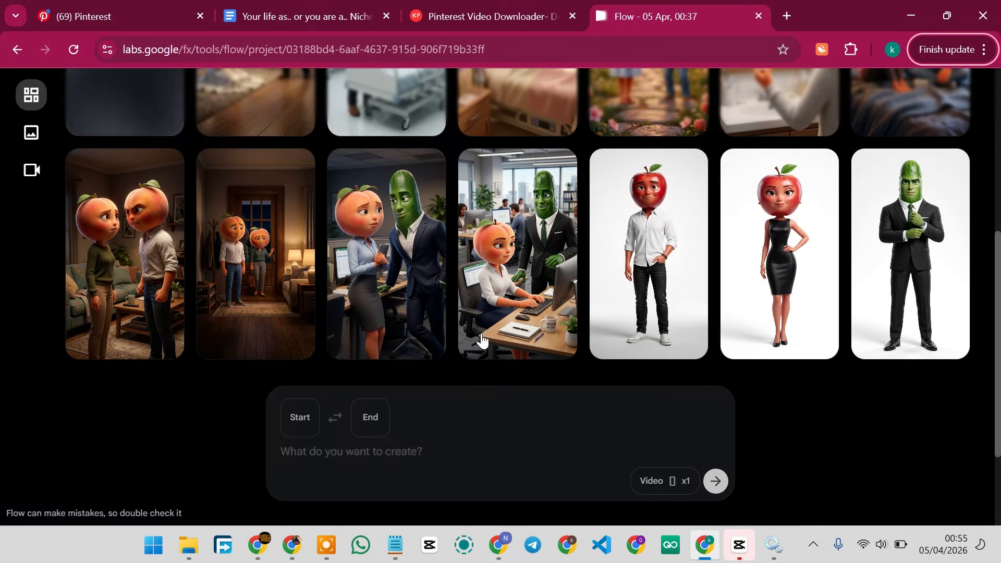
Animate the image of the uneasy peach girl standing beside the leaning cucumber boss with the copied dialogue
left_click(426, 171)
left_click(434, 202)
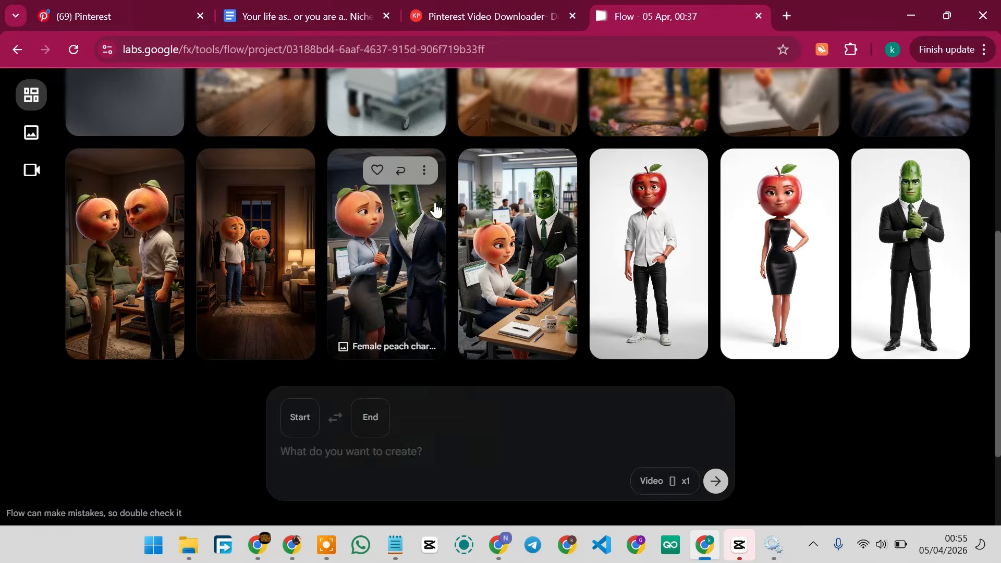
left_click(336, 469)
key("ctrl+v")
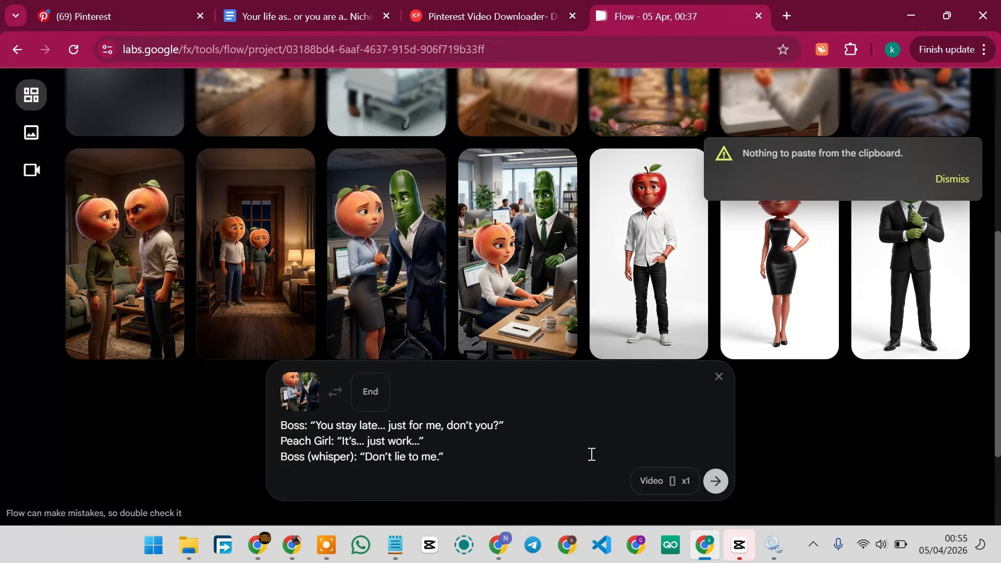
left_click(950, 180)
left_click(715, 481)
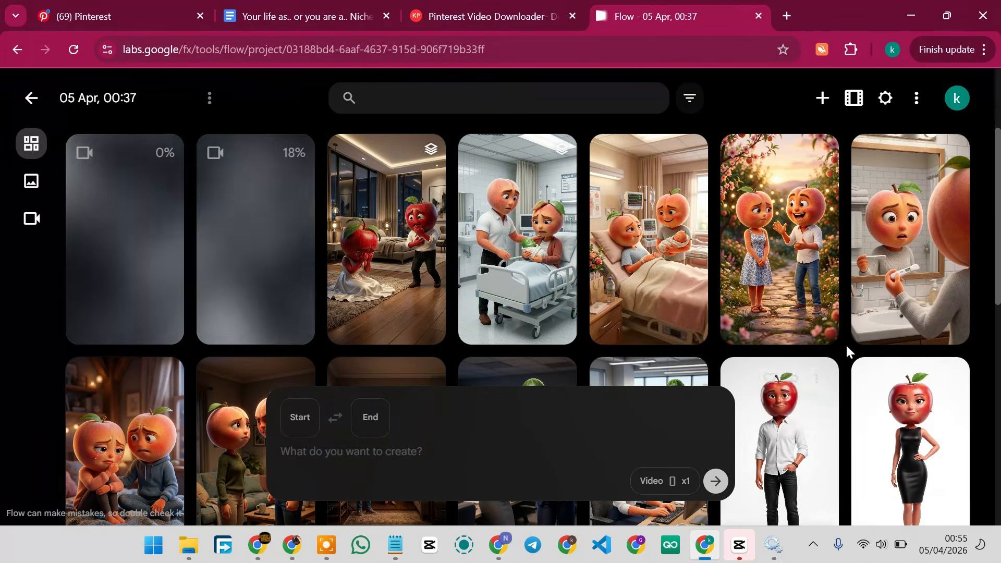
Copy the three husband and peach girl dialogue lines of the Scene 3 video prompt from ChatGPT and return to Flow
key("alt+Tab")
scroll(605, 284, "down", 8)
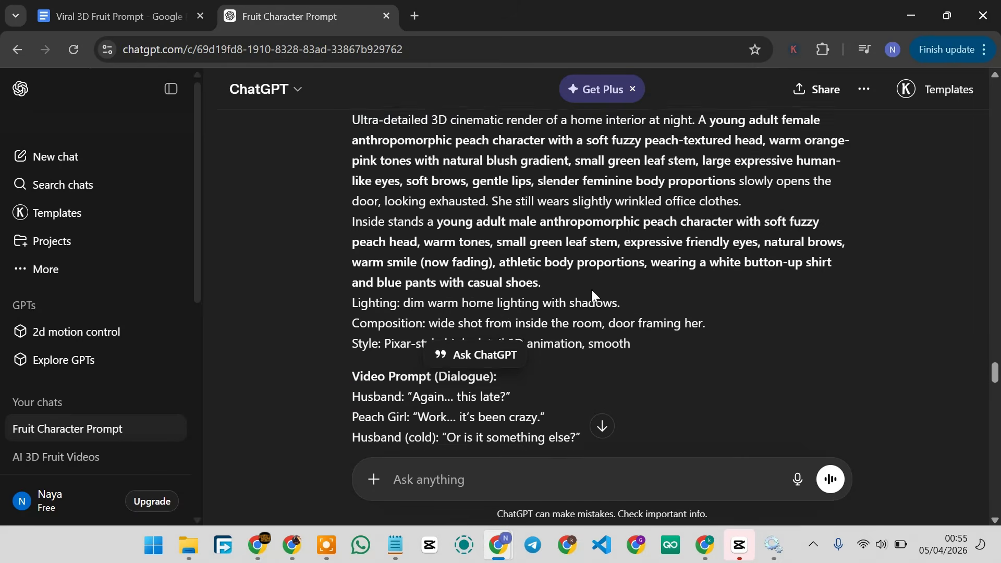
scroll(592, 290, "down", 2)
left_click_drag(354, 292, 589, 334)
key("ctrl+c")
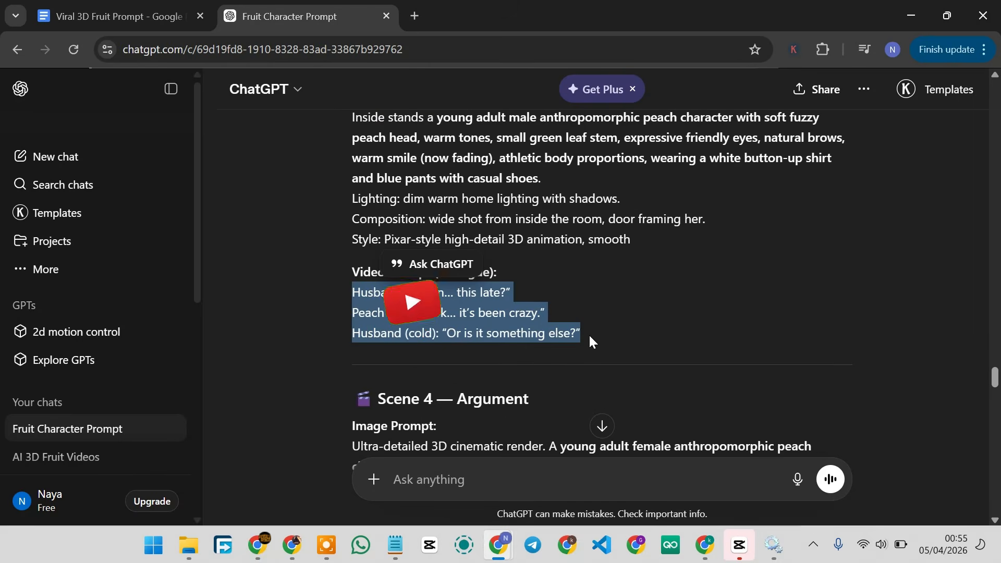
key("alt+Tab")
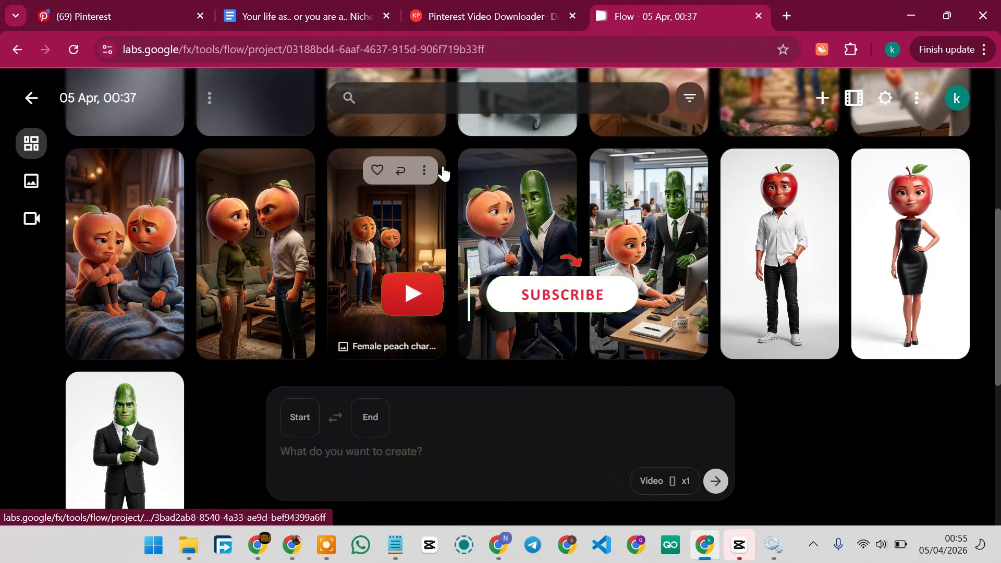
Animate the image of the peach couple at the house door at night with the copied "Again… this late?" dialogue
left_click(424, 171)
left_click(448, 249)
left_click(351, 449)
key("ctrl+v")
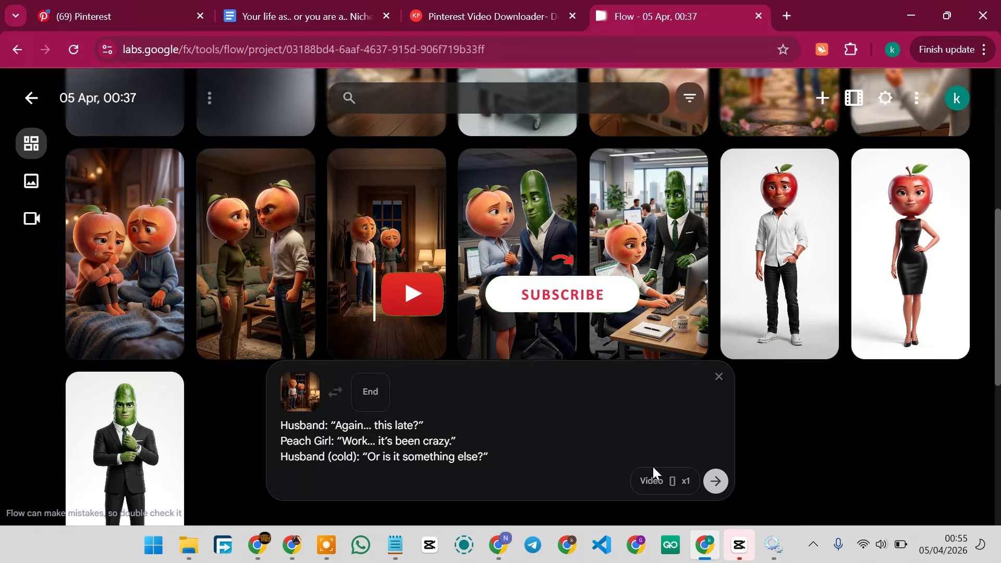
left_click(715, 480)
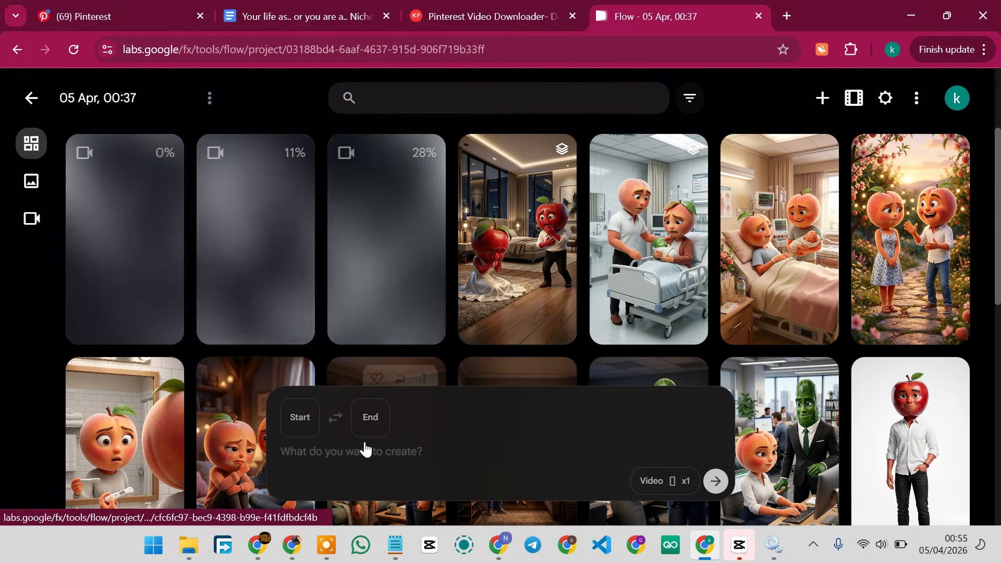
Animate the garden image of the peach couple with the "We're… having a baby?!" dialogue from the ChatGPT video prompt
key("alt+Tab")
type("Husband: \"We're... having a baby?!\" Peach Girl (hesitant): \"Yes...\" Husband (smiling): \"This changes everything.\"")
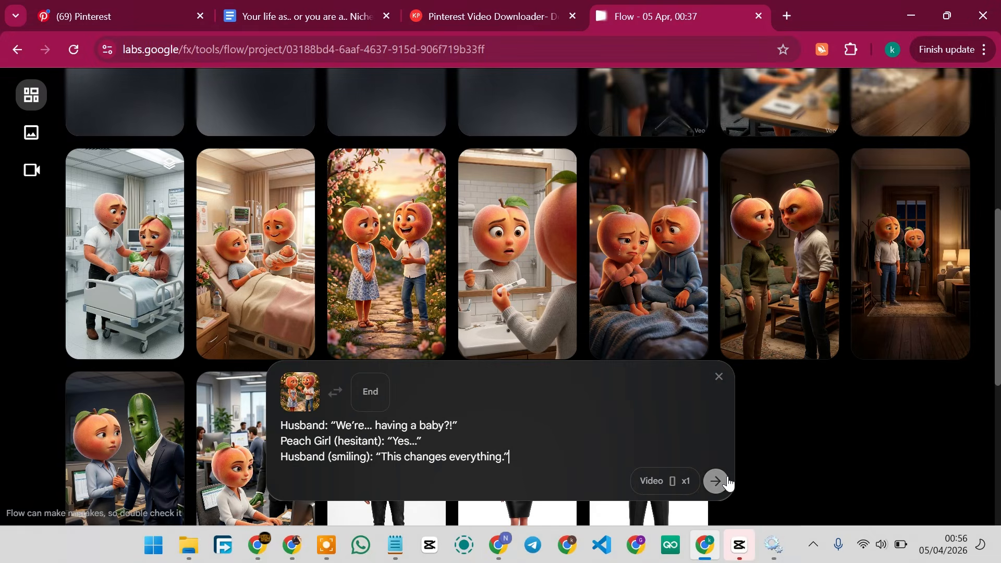
left_click(718, 481)
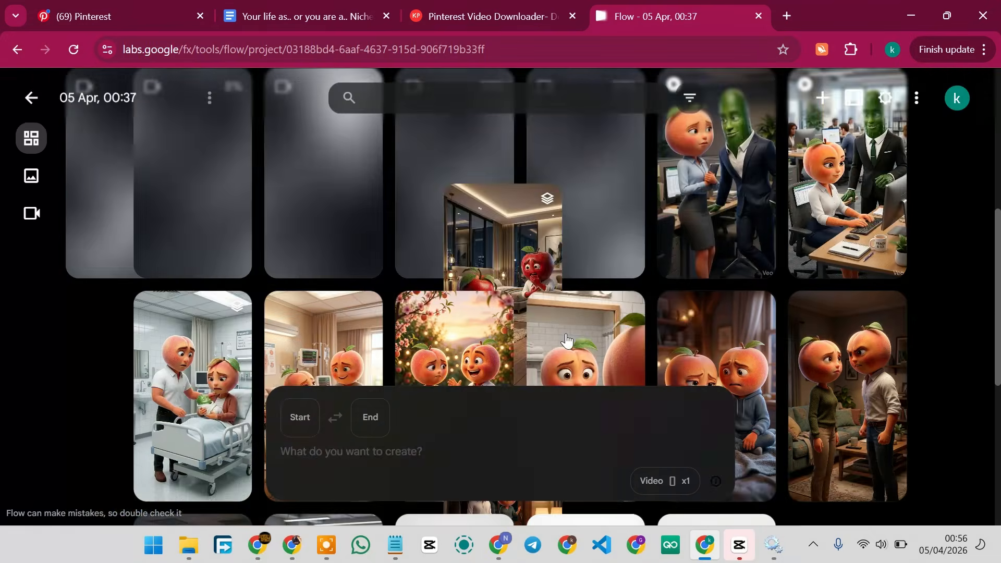
scroll(567, 342, "up", 3)
scroll(627, 288, "down", 3)
Take the three Scene 8 dialogue lines from ChatGPT and choose the hospital image with the newborn in Flow for animation
key("alt+Tab")
scroll(547, 350, "down", 6)
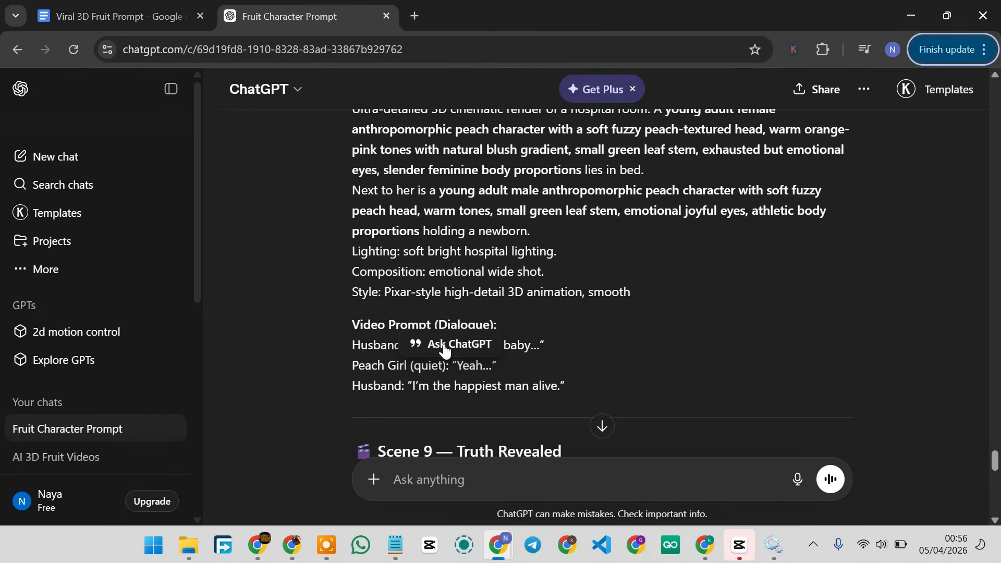
left_click_drag(355, 346, 587, 383)
key("alt+Tab")
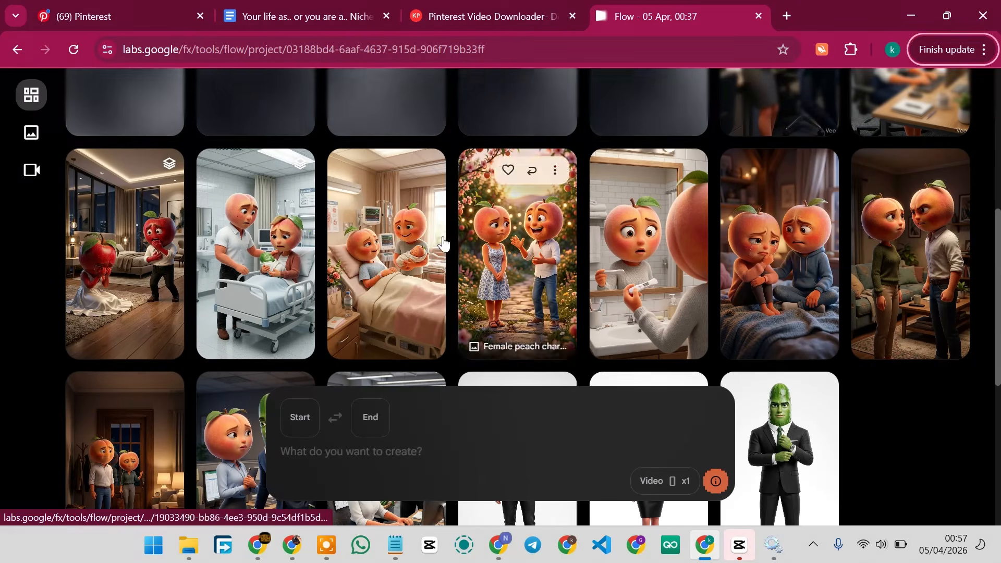
left_click(427, 177)
left_click(424, 239)
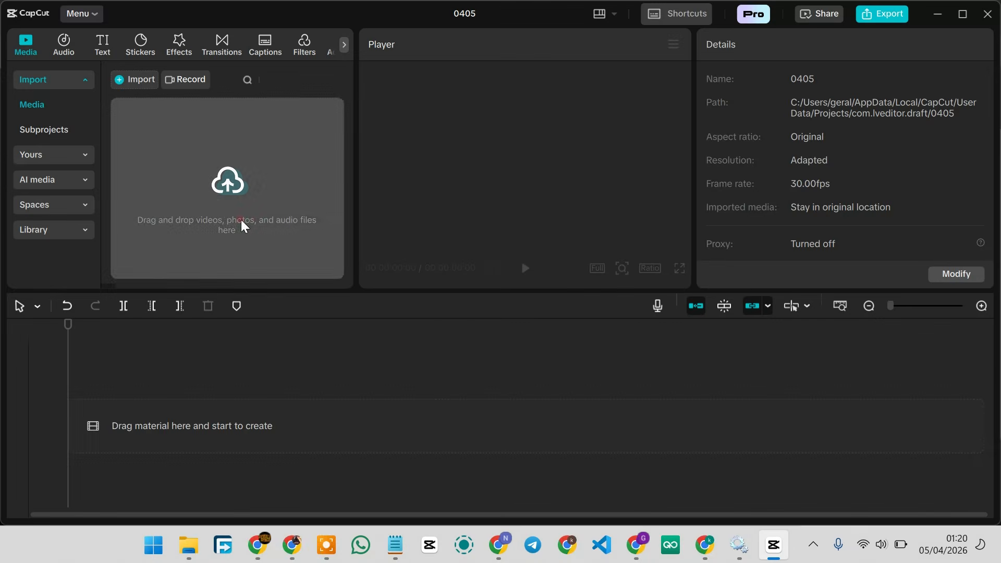
Import the ten generated scene videos from the Downloads folder into the CapCut project
left_click(241, 223)
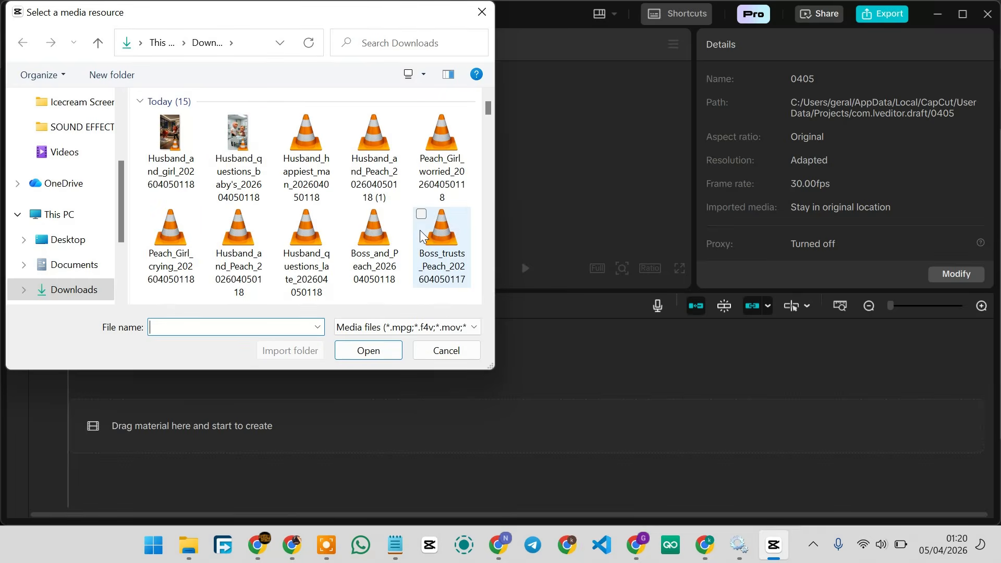
left_click(422, 215)
left_click(353, 215)
left_click(286, 215)
left_click(218, 215)
left_click(150, 215)
left_click(421, 119)
left_click(353, 118)
left_click(285, 119)
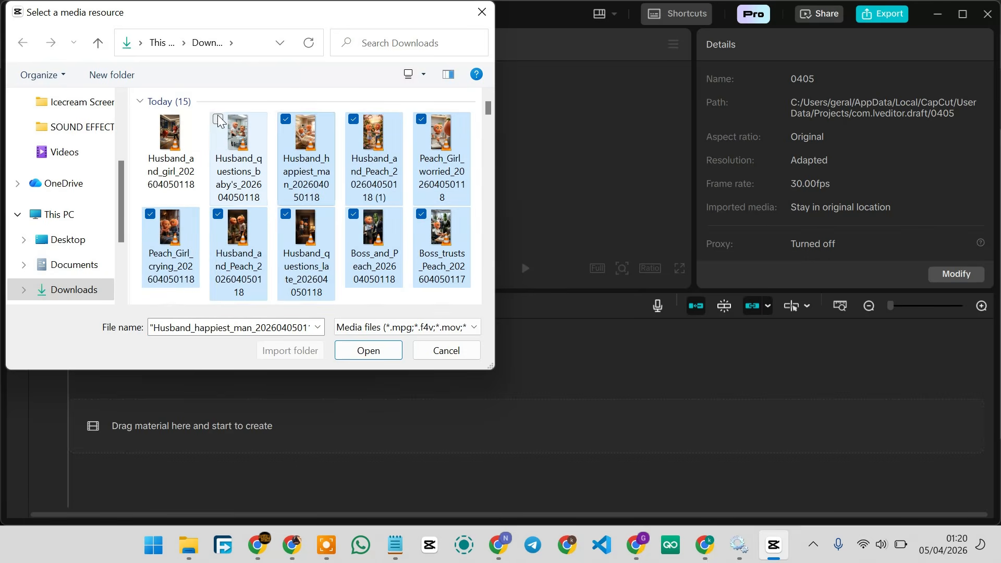
left_click(218, 119)
left_click(150, 119)
left_click(368, 351)
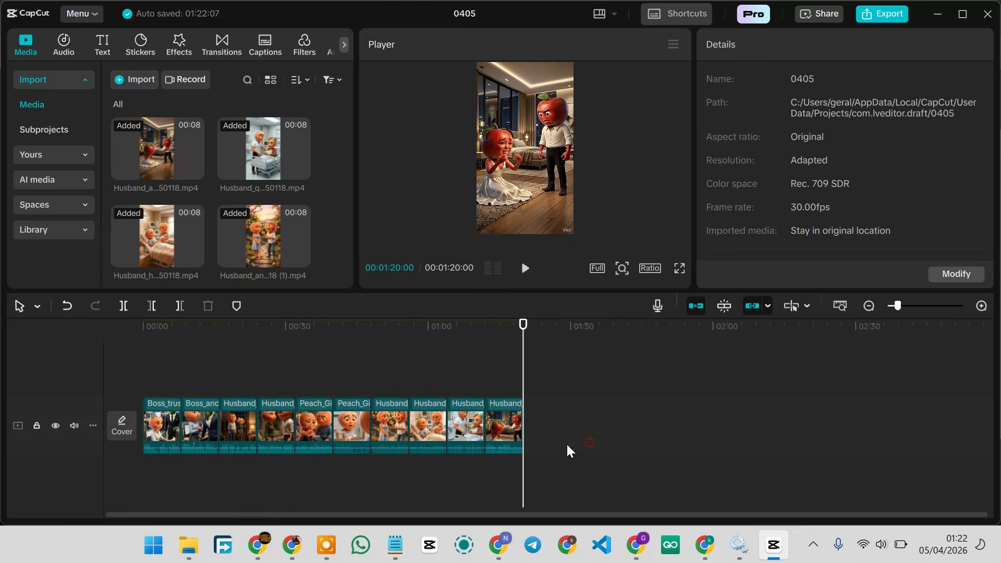
Try moving a clip to a different place in the timeline sequence and undo the move
left_click(198, 425)
left_click_drag(198, 425, 233, 434)
key("ctrl+z")
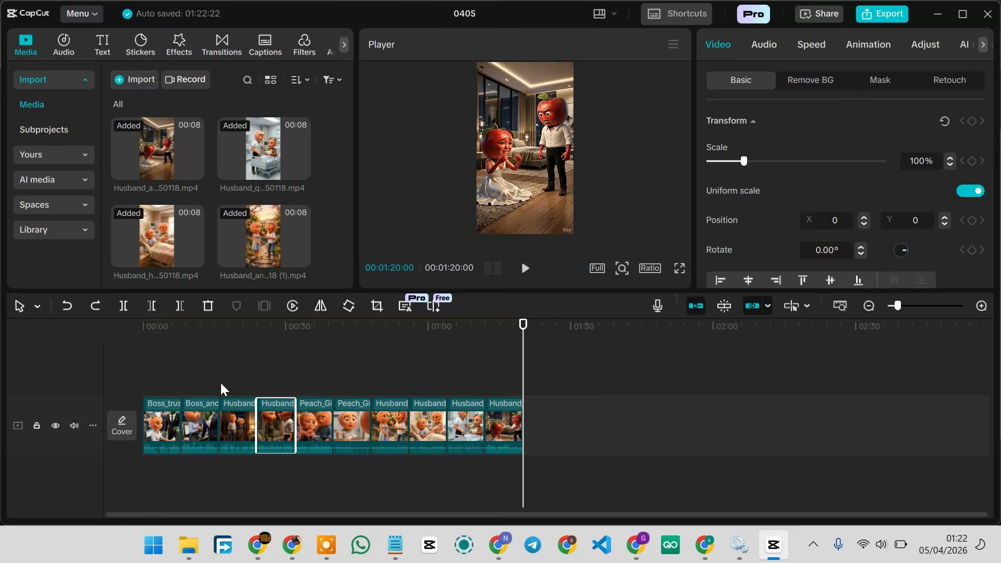
Combine all ten timeline clips into one compound clip and scale it to 111%
left_click(570, 416)
left_click(399, 428)
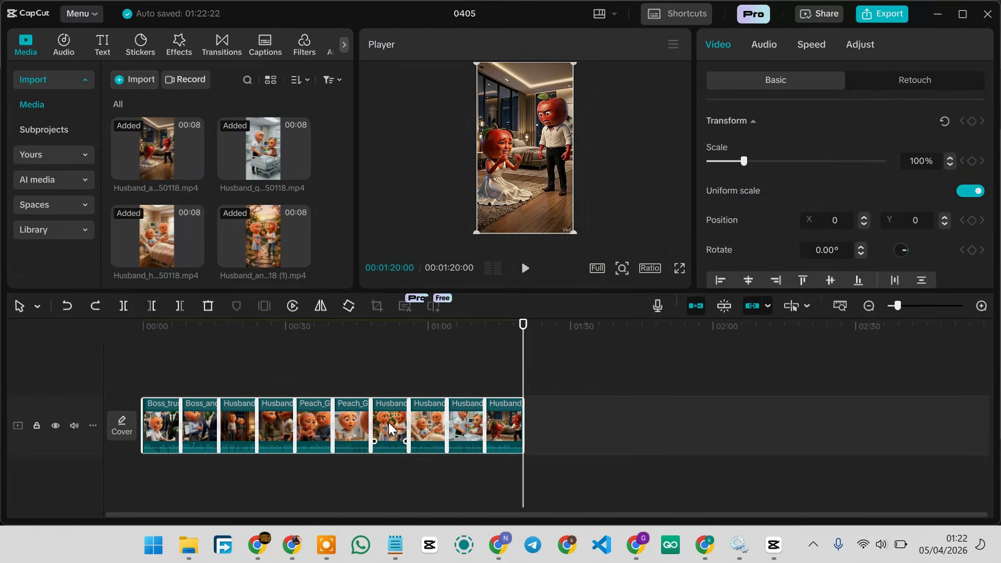
right_click(390, 424)
left_click(575, 267)
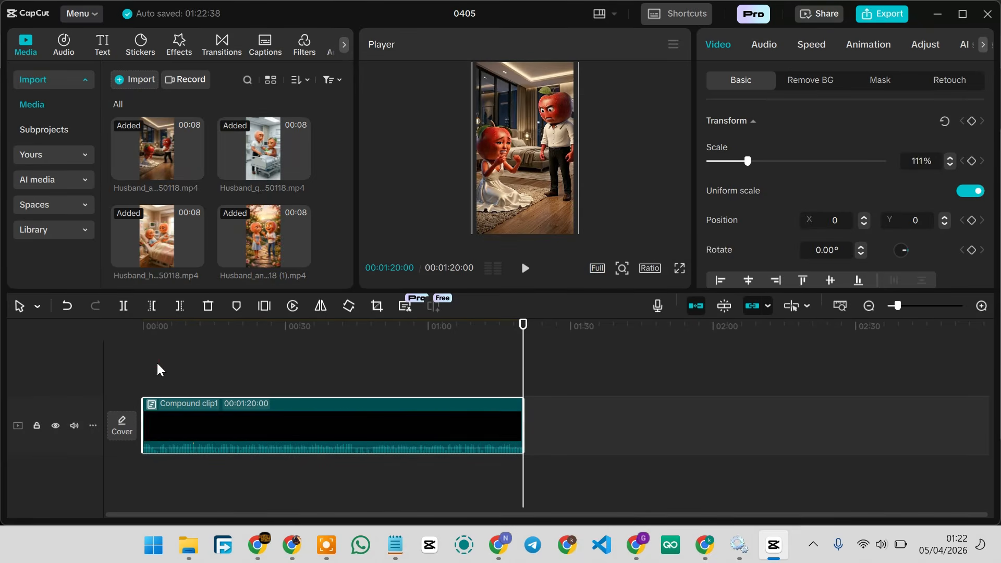
Review the compound clip from its beginning to its end and open the export settings
left_click(139, 374)
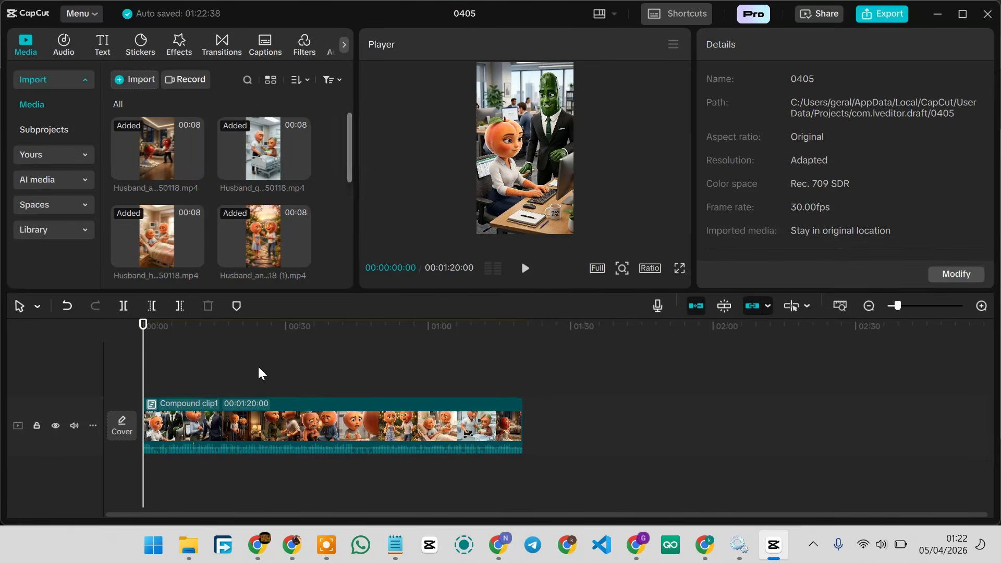
left_click(261, 421)
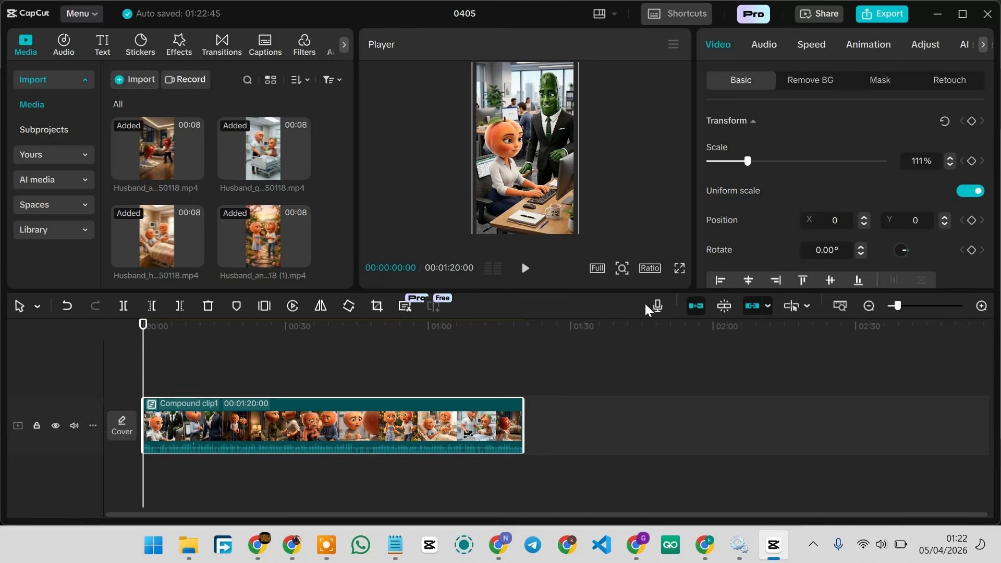
left_click(981, 306)
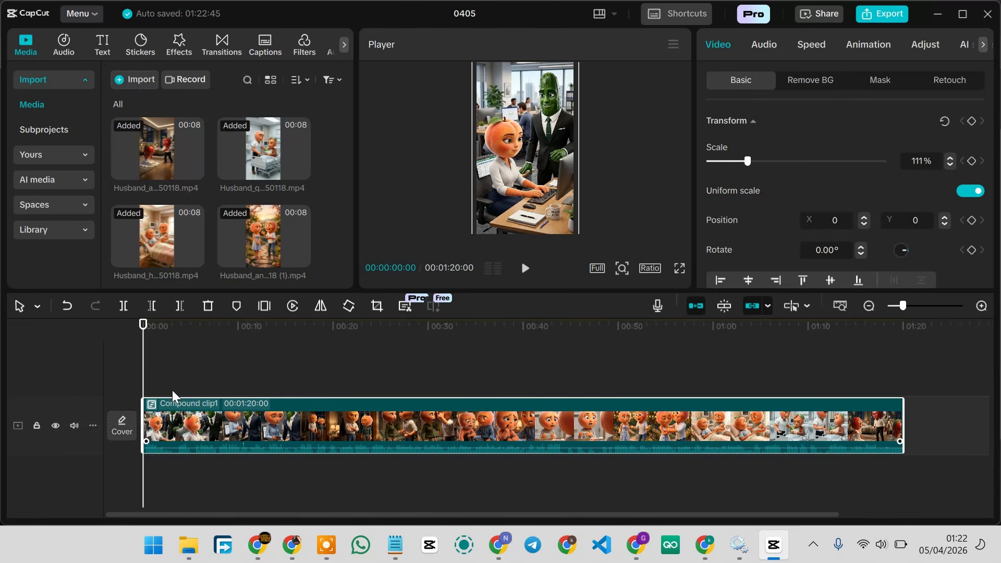
left_click_drag(151, 365, 618, 407)
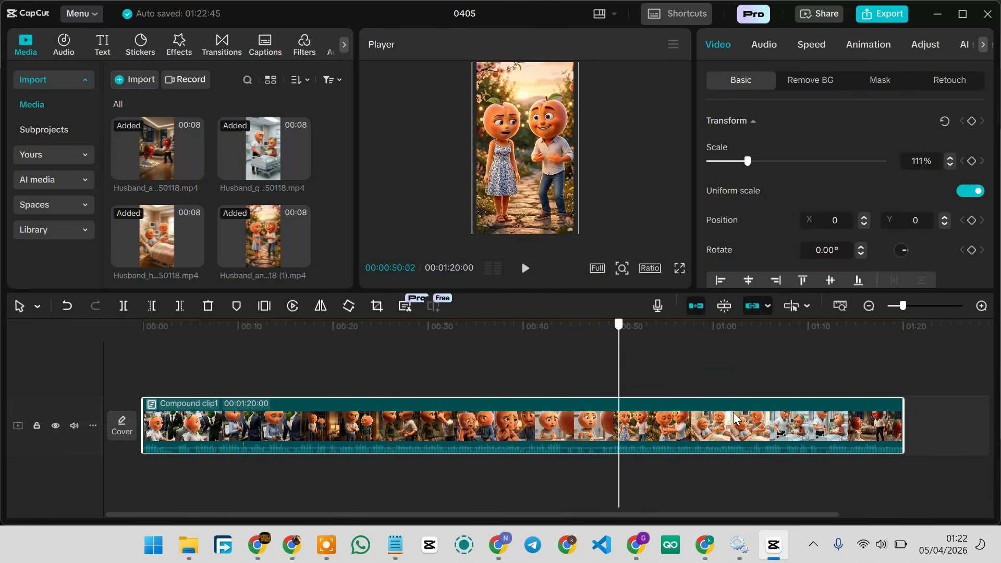
left_click_drag(733, 412, 900, 285)
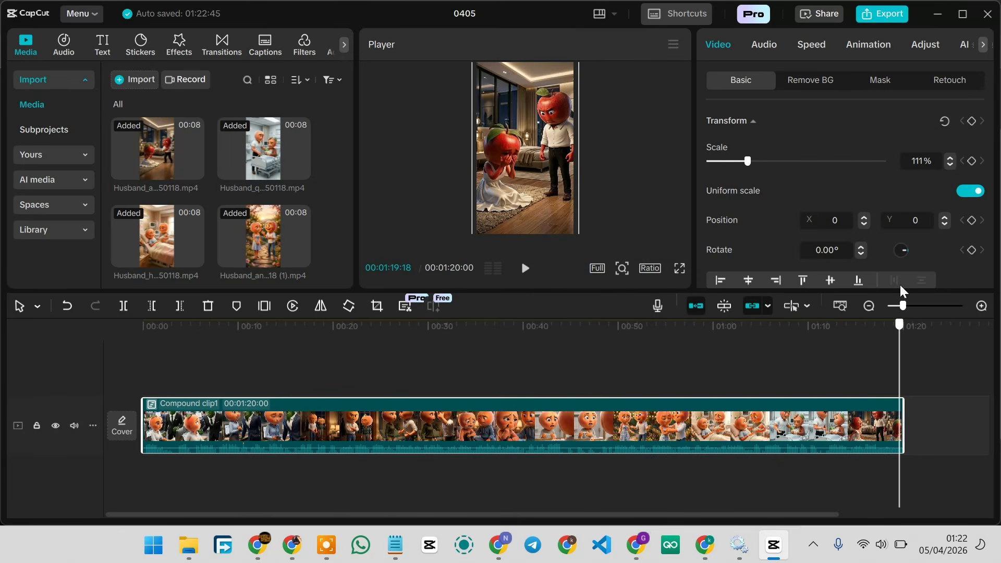
left_click(880, 21)
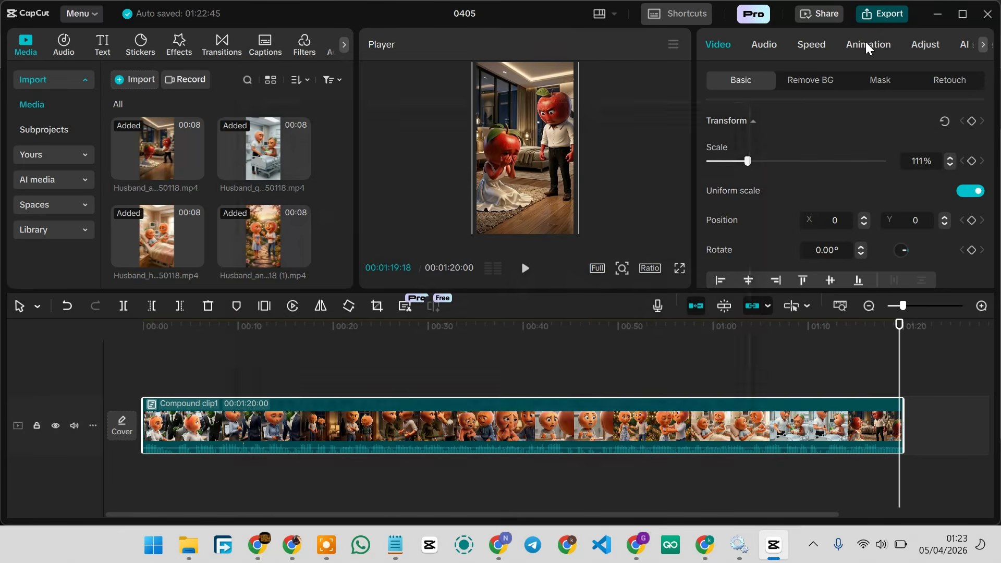